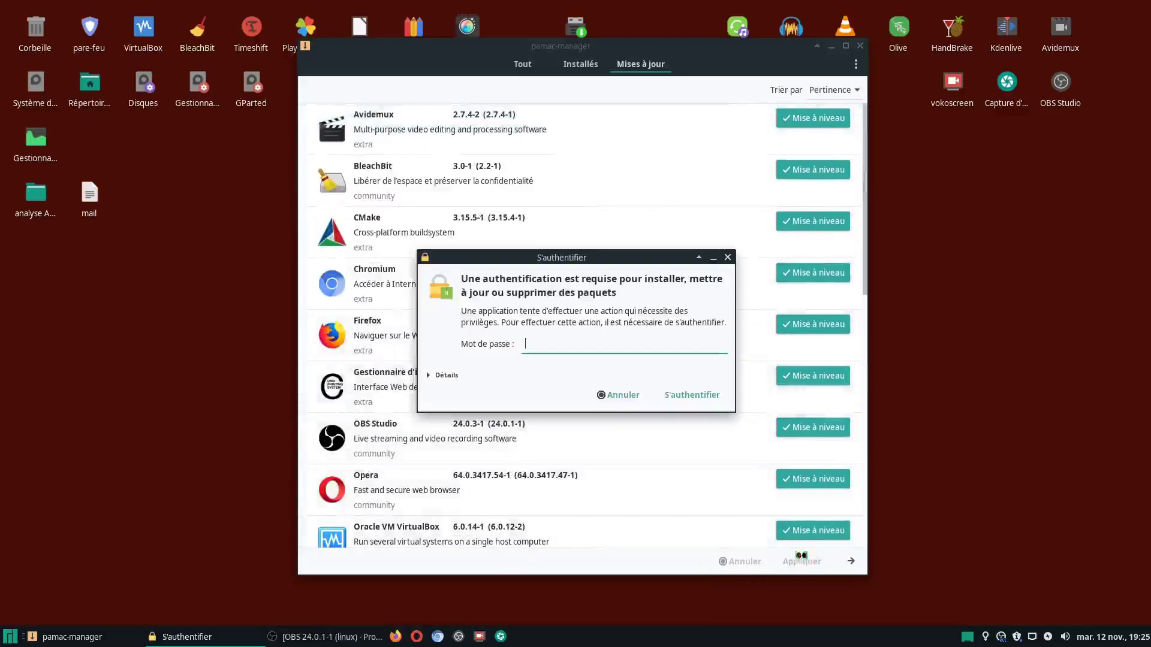
Authenticate with the account password, dismiss the dependency warnings and approve the transaction that upgrades all listed packages
type("********")
key("Return")
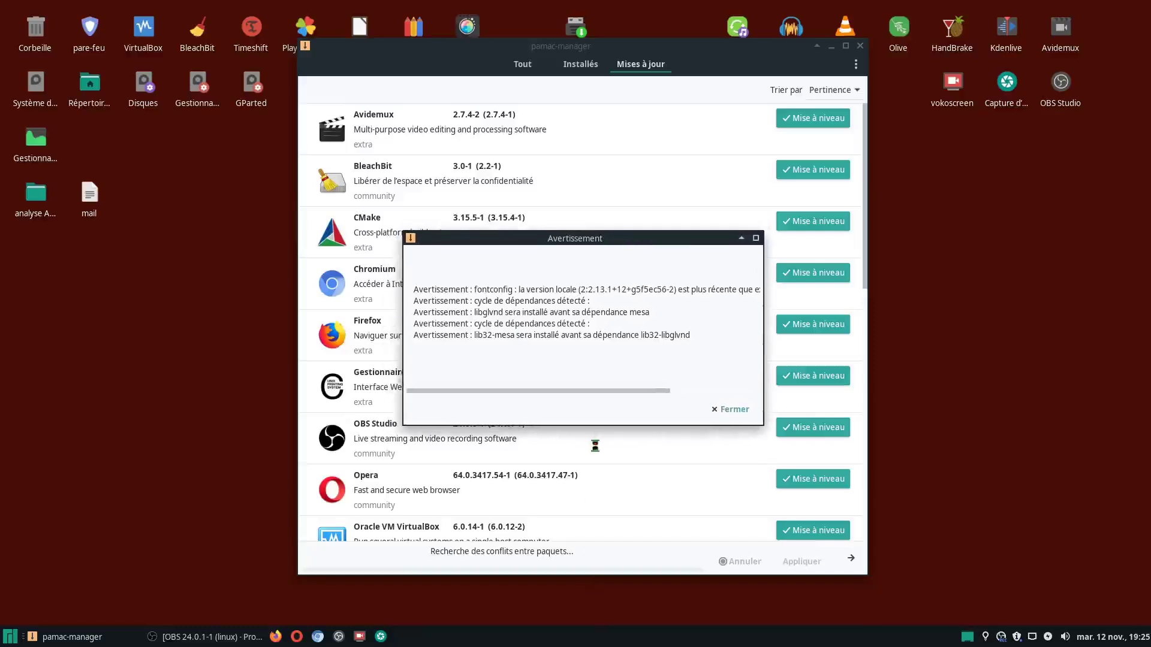
left_click(731, 410)
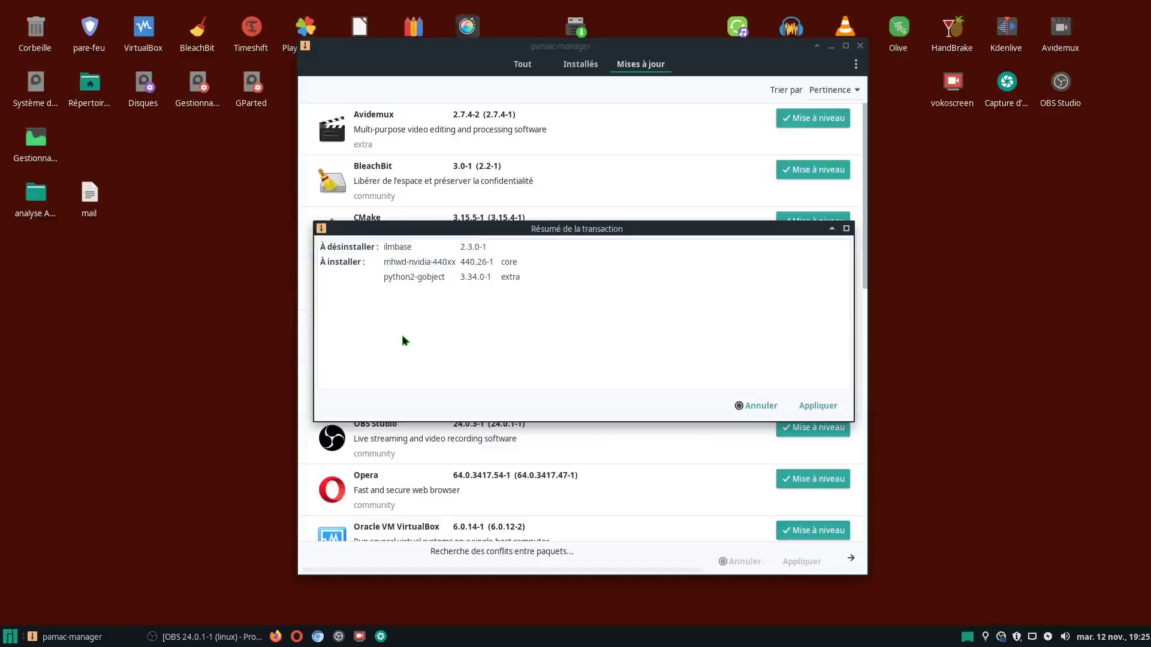
left_click(814, 405)
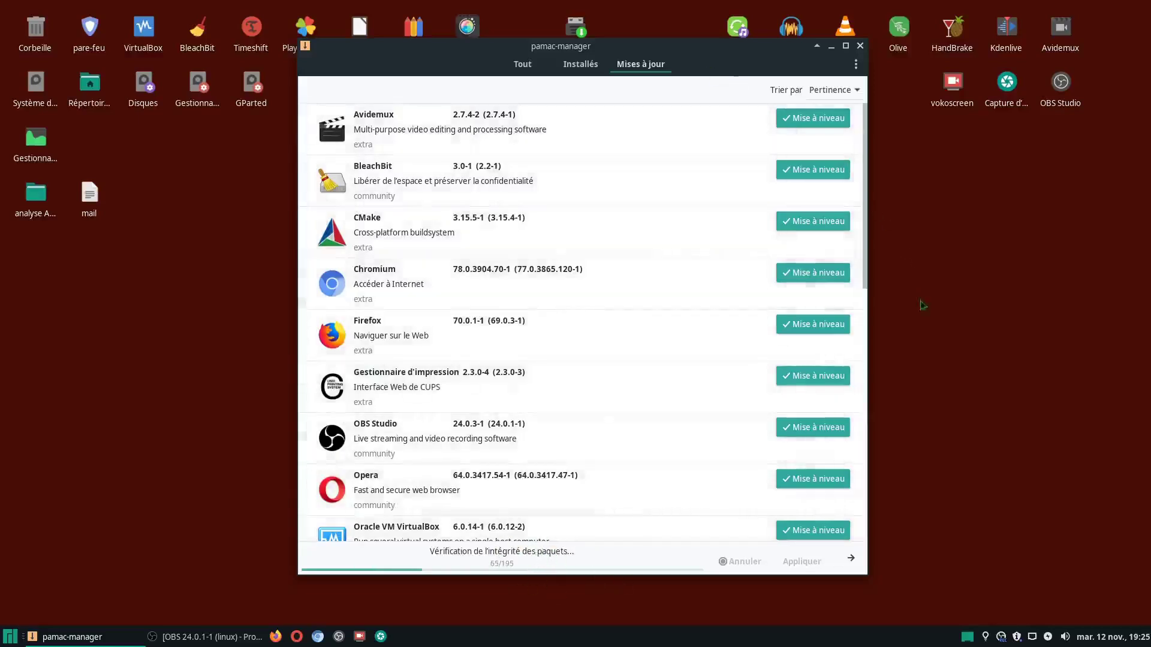
left_click(190, 637)
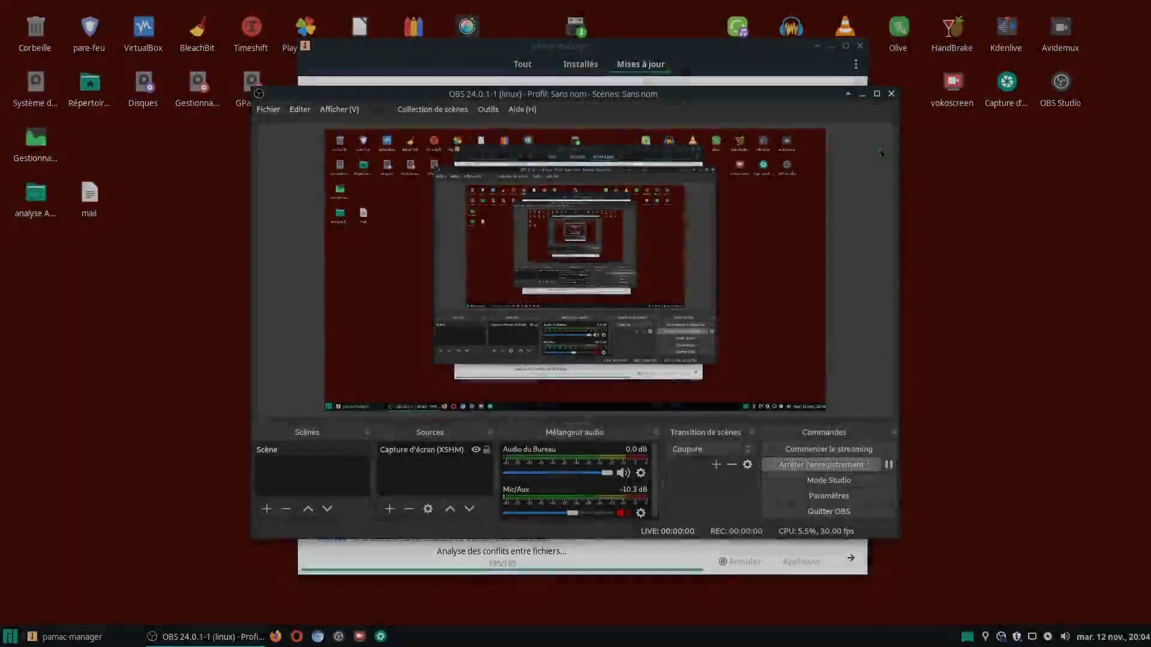
left_click(862, 93)
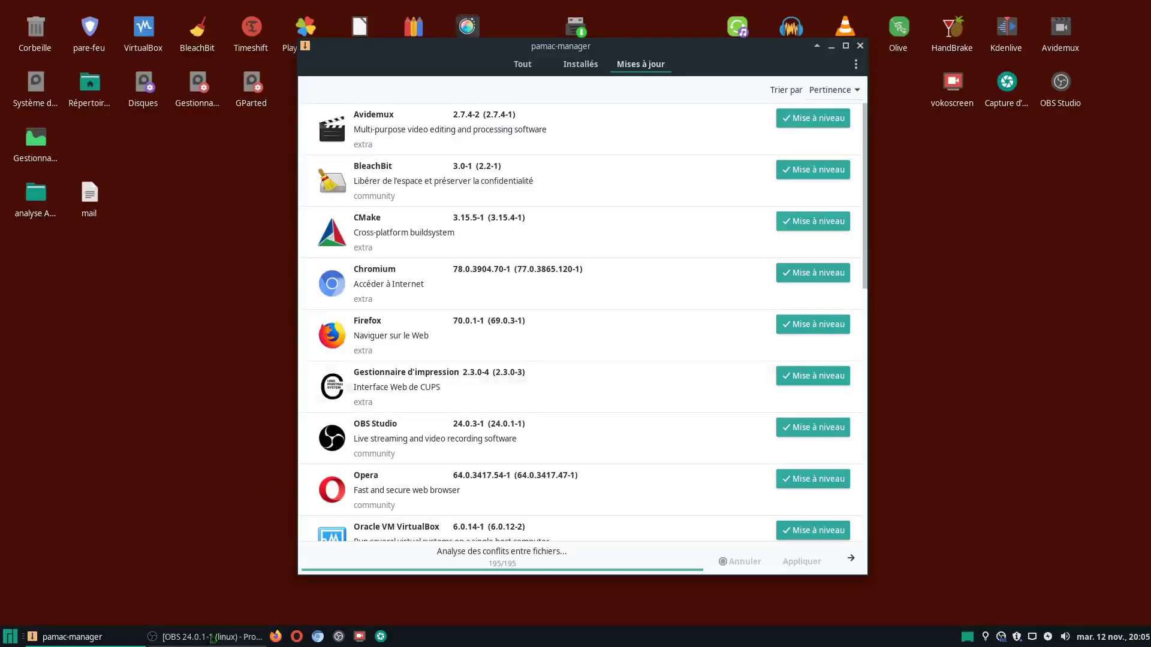
left_click(210, 637)
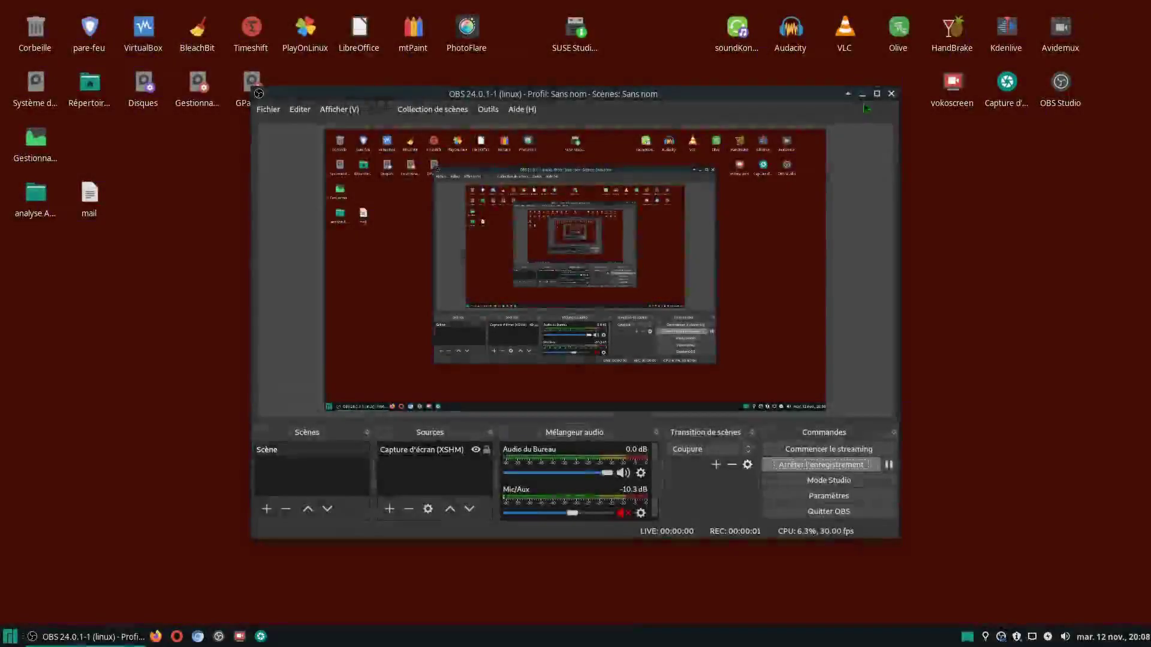
left_click(862, 93)
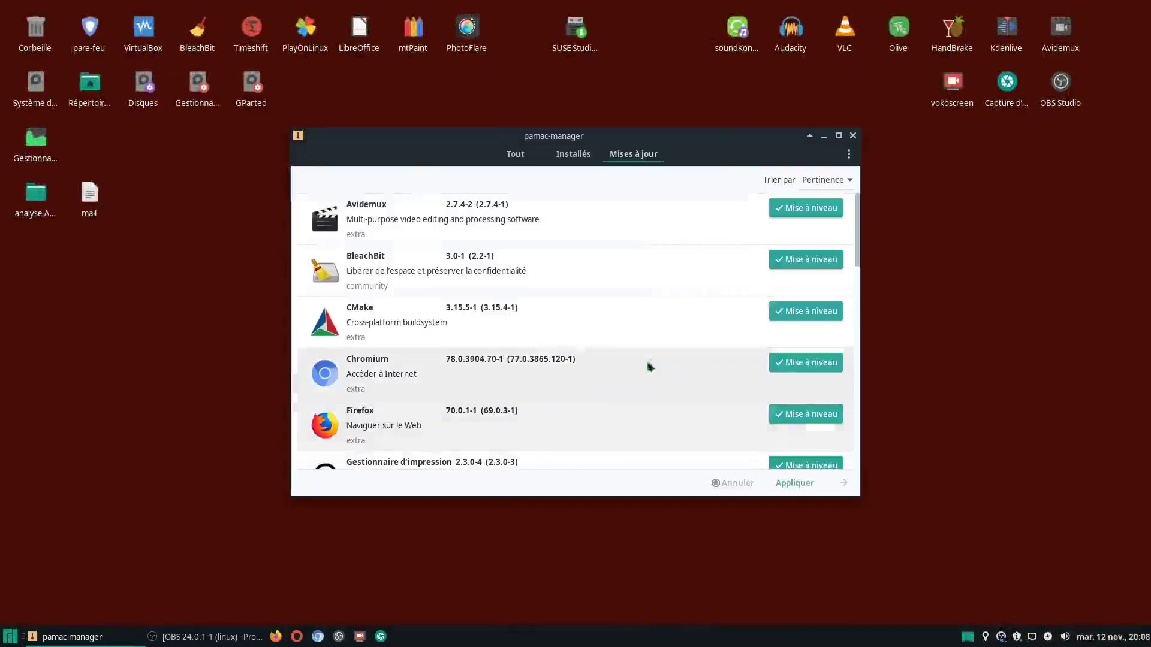
Exclude BleachBit from the pending upgrades, apply the remaining updates with the account password, and approve the transaction summary
scroll(857, 273, "down", 1)
left_click_drag(858, 273, 869, 227)
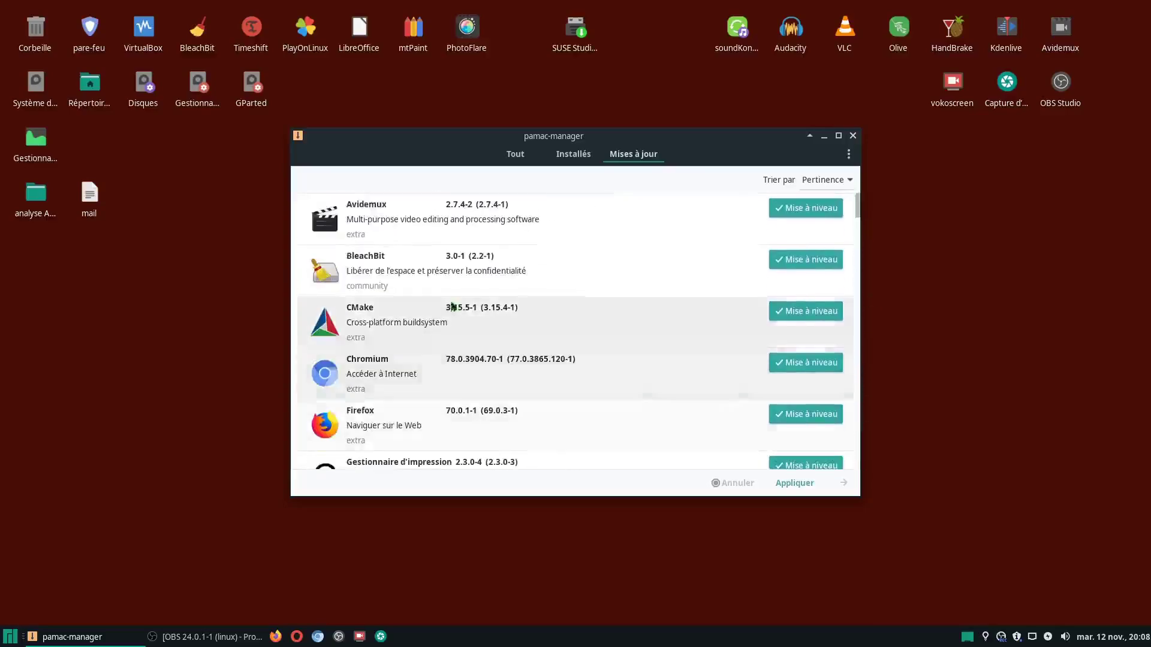
left_click(807, 260)
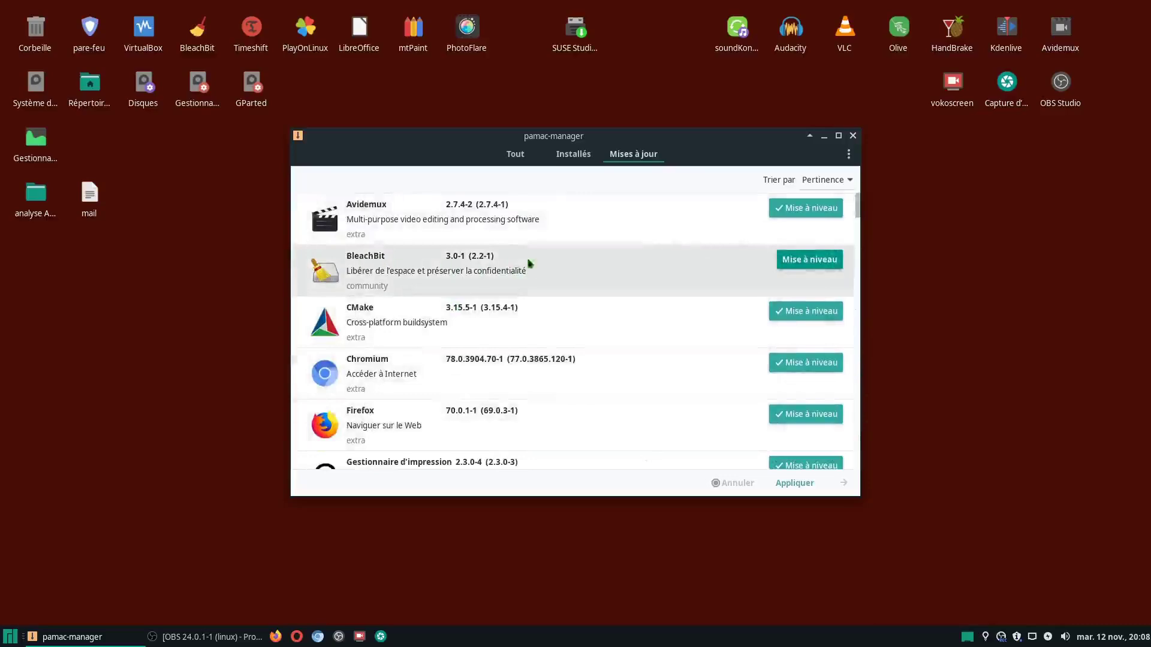
left_click(795, 482)
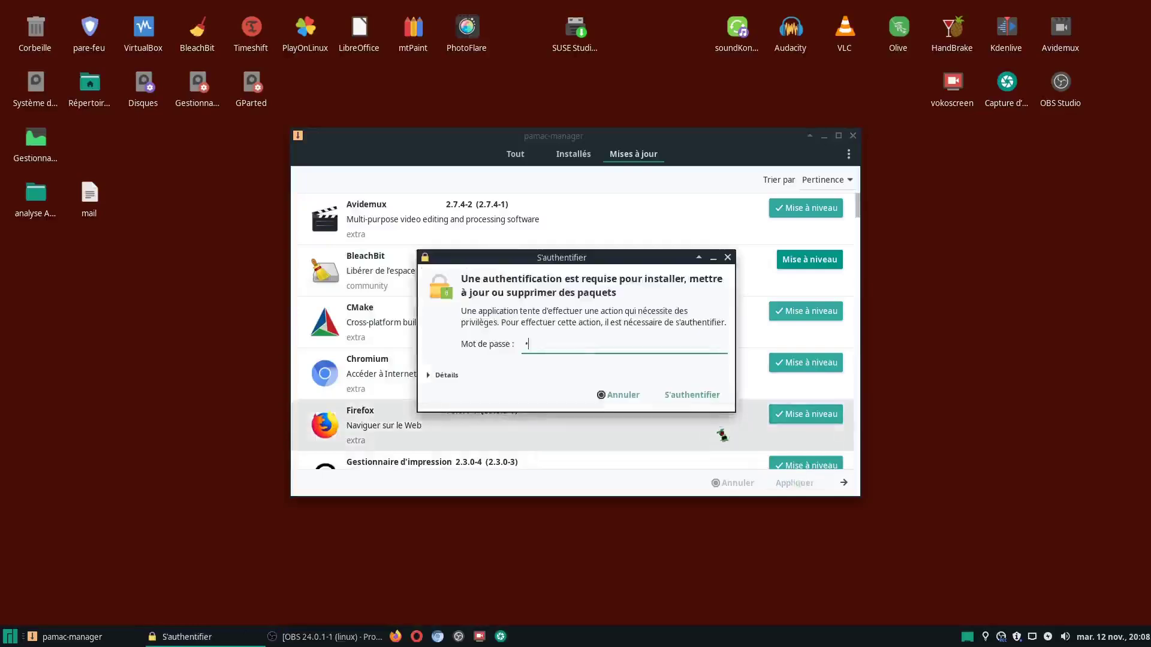
key("Return")
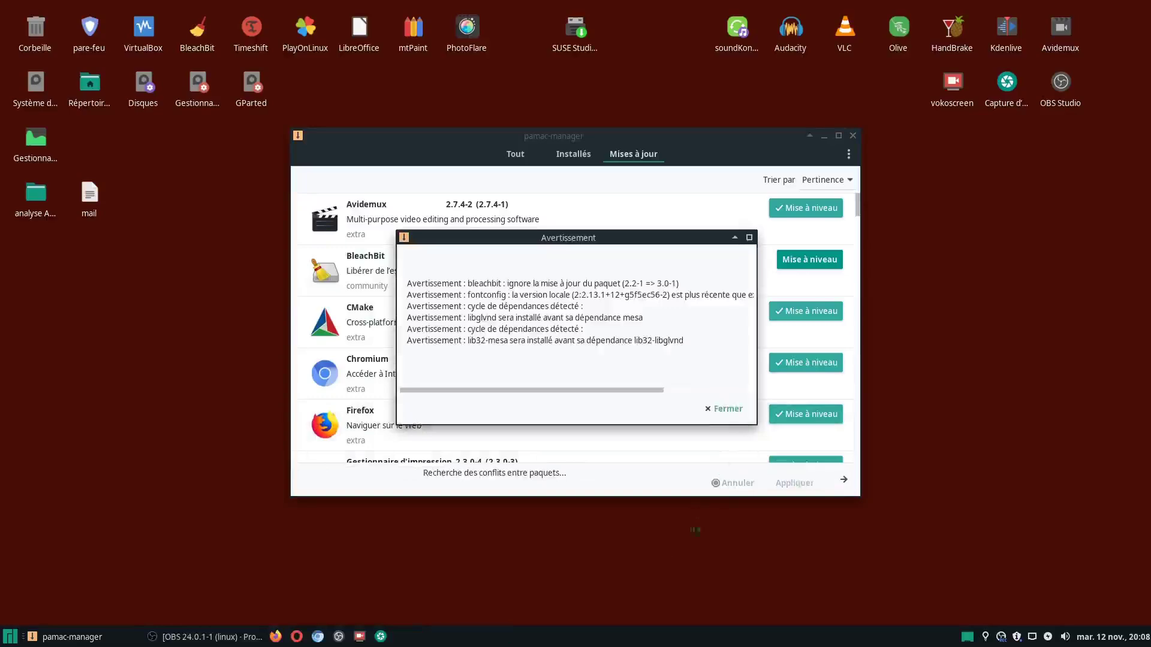
left_click(724, 410)
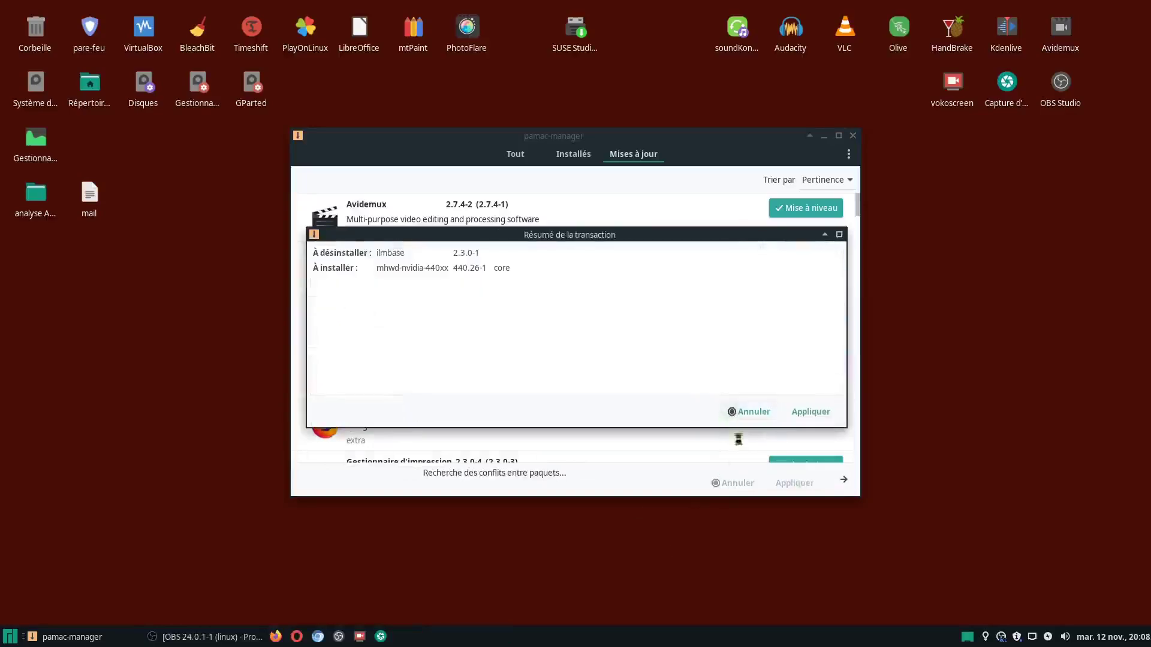
left_click(811, 412)
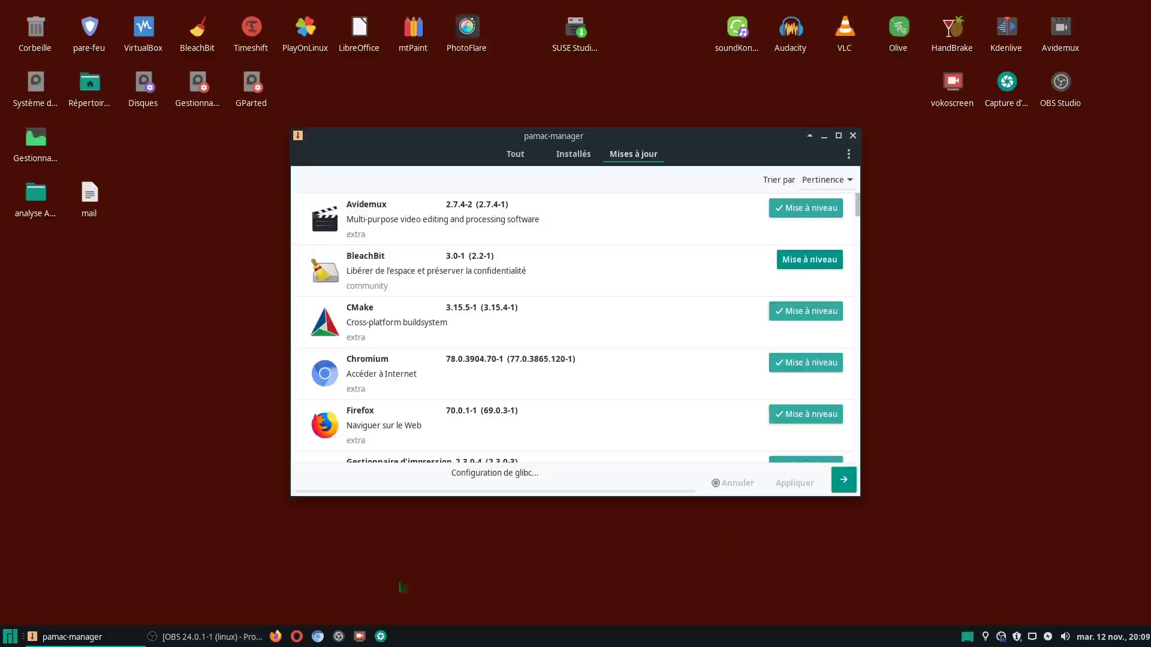
left_click(234, 638)
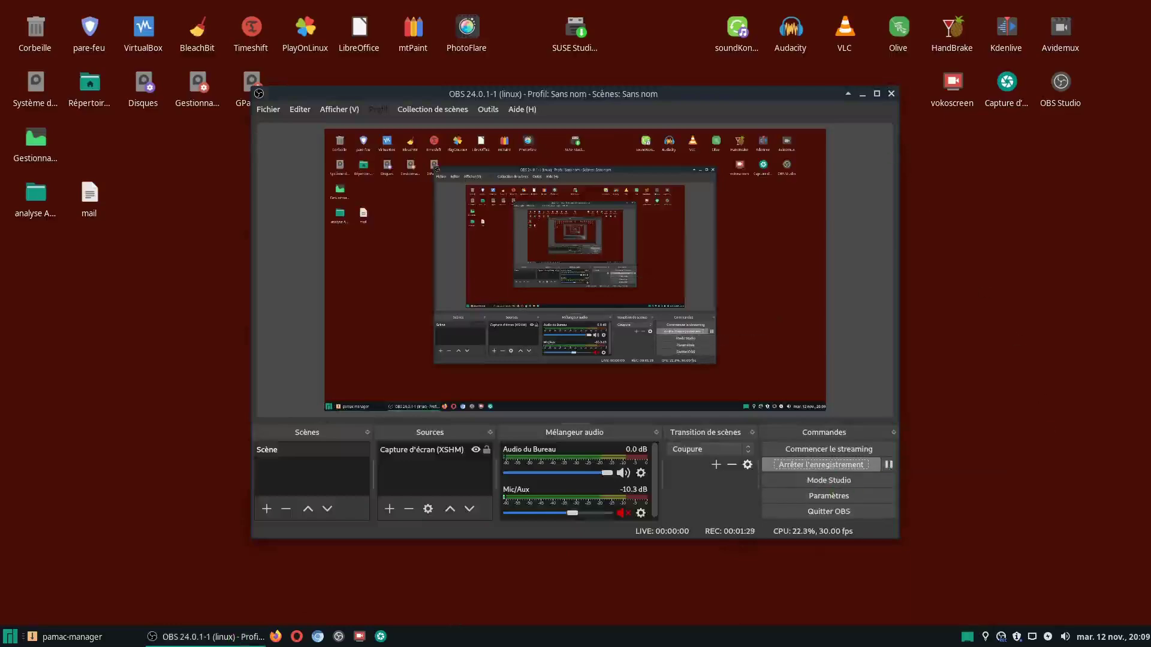
left_click(862, 94)
Enlarge the package manager window and reposition it on the desktop to follow the update progress
mouse_move(722, 145)
left_mouse_down()
mouse_move(762, 142)
mouse_move(741, 138)
left_mouse_up()
left_click_drag(879, 490, 934, 584)
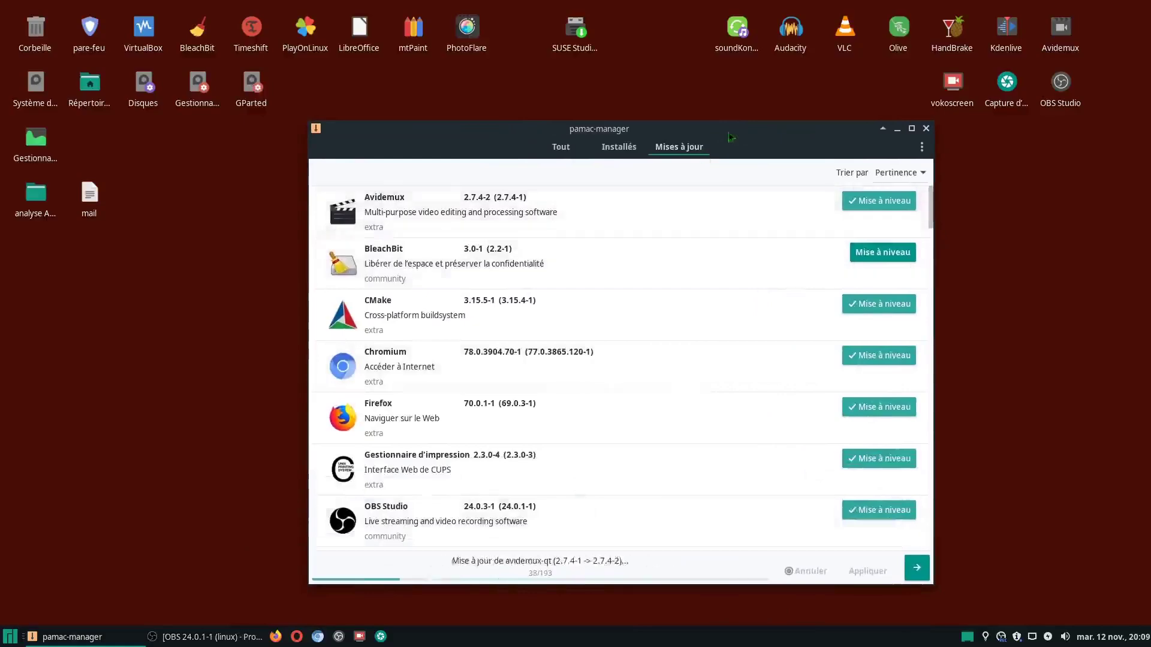
left_click_drag(660, 128, 620, 92)
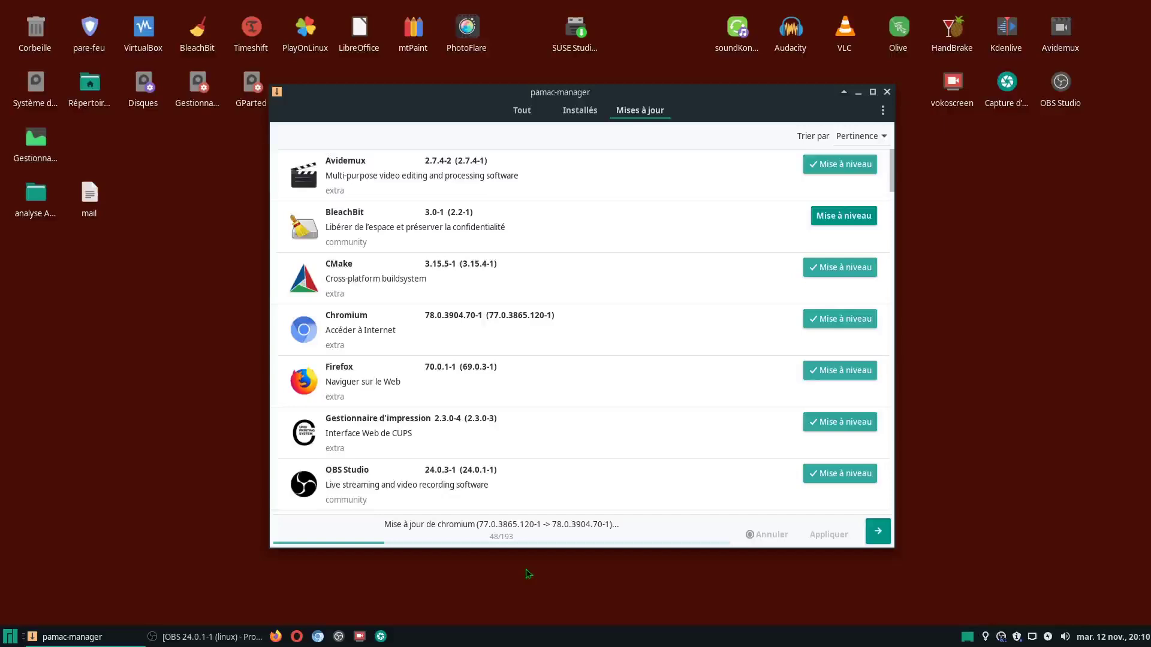
left_click(204, 636)
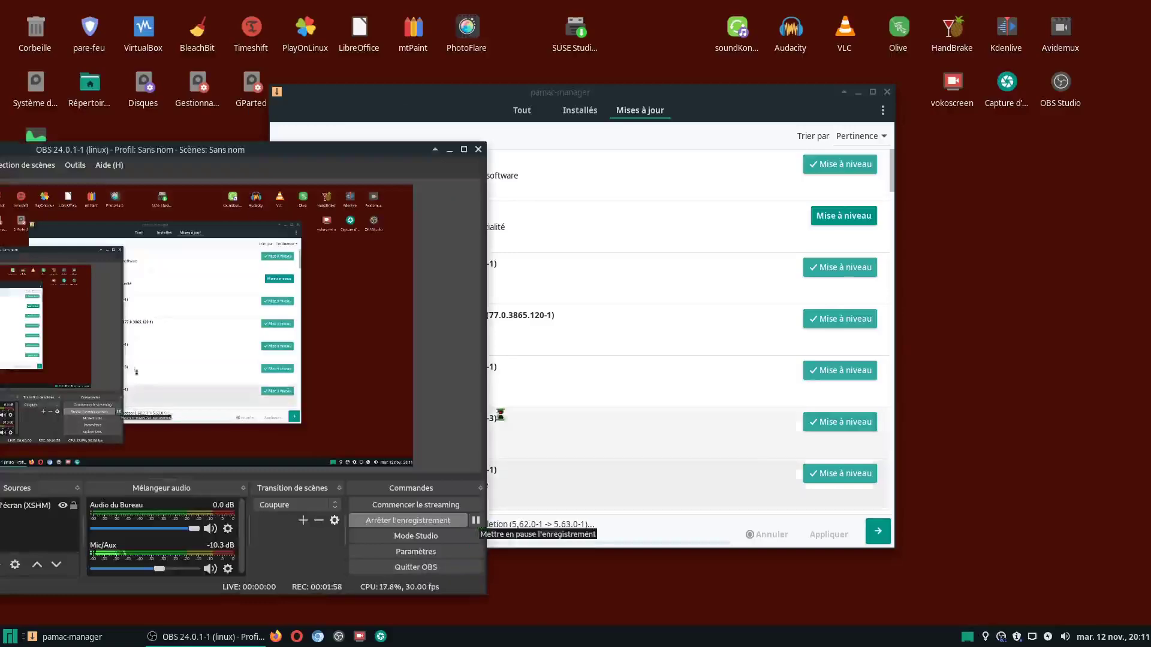
left_click(450, 150)
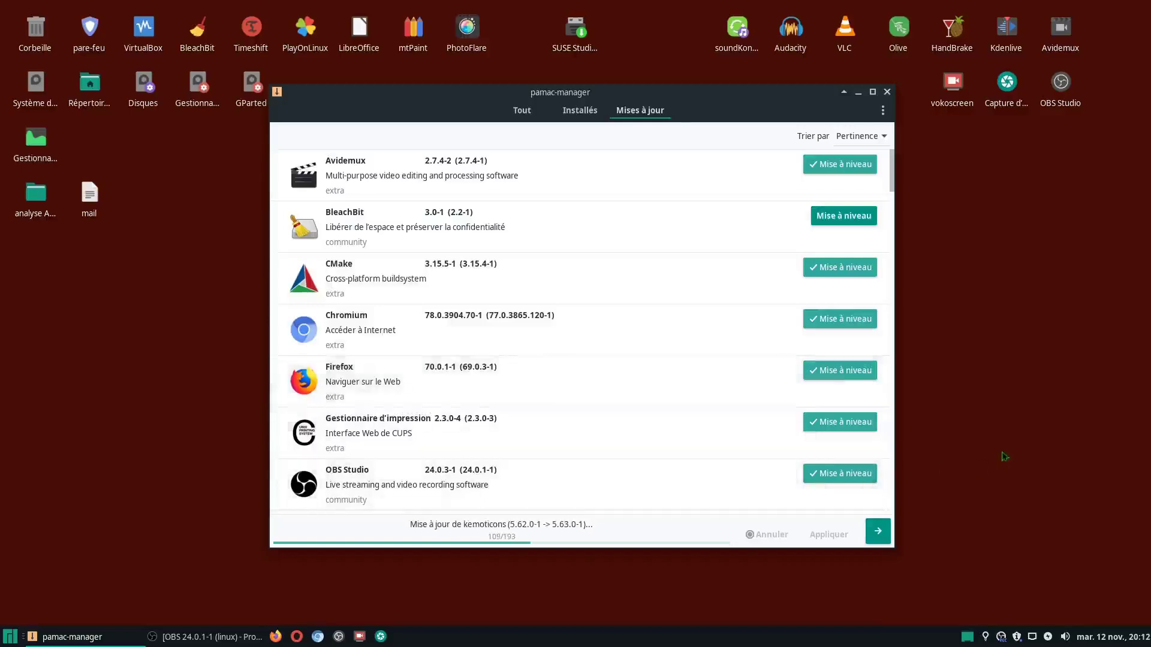
left_click_drag(441, 98, 460, 75)
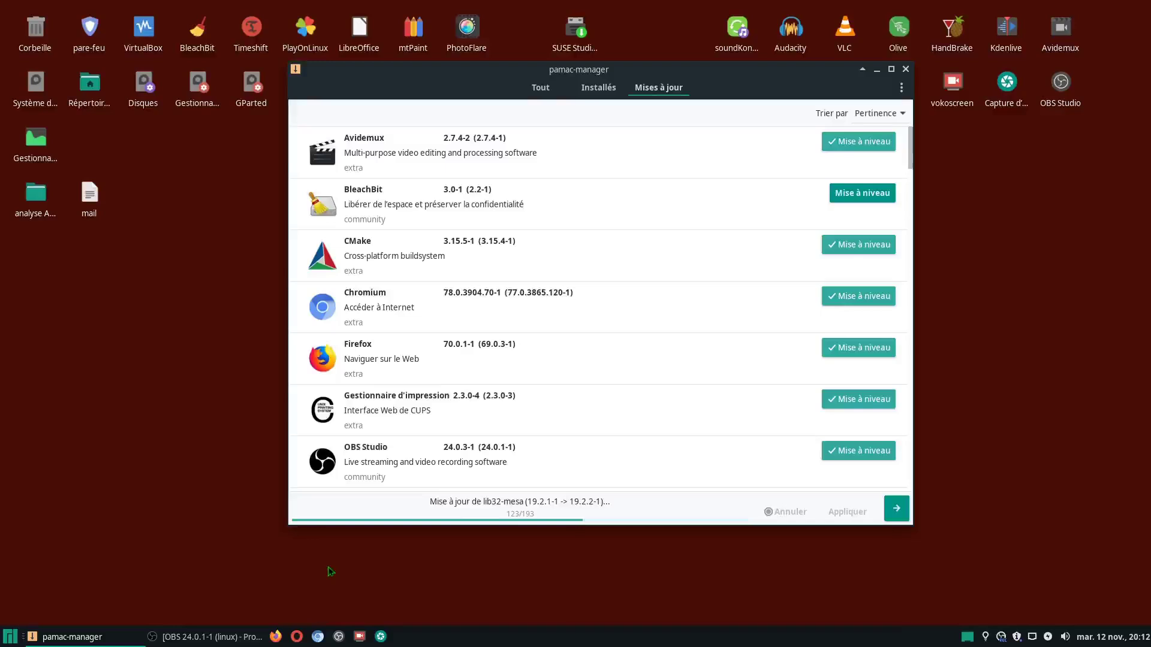
left_click(228, 637)
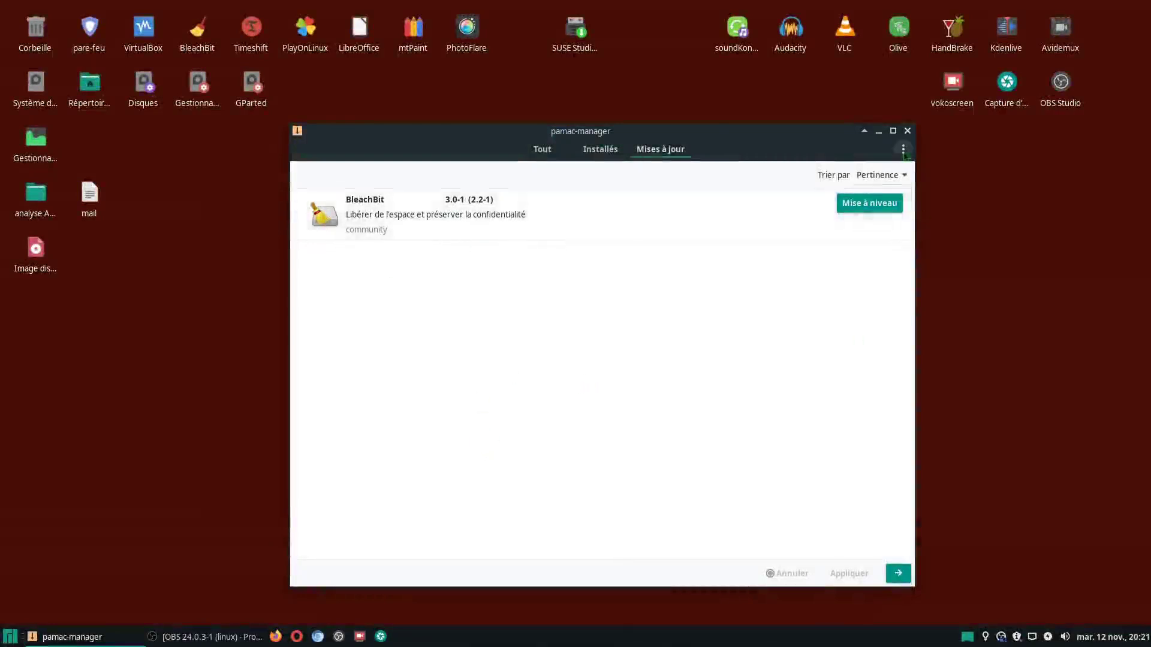
Try to upgrade the remaining BleachBit package to 3.0-1, widening the fontconfig warning to read it in full before dismissing it
left_click(853, 203)
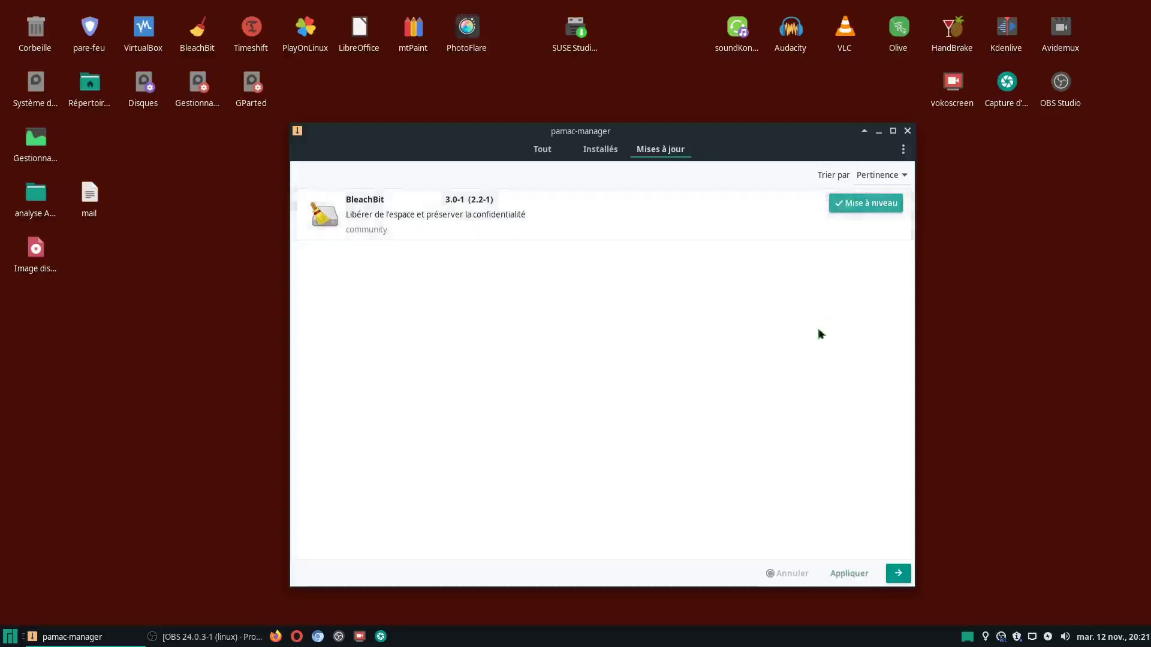
left_click(850, 569)
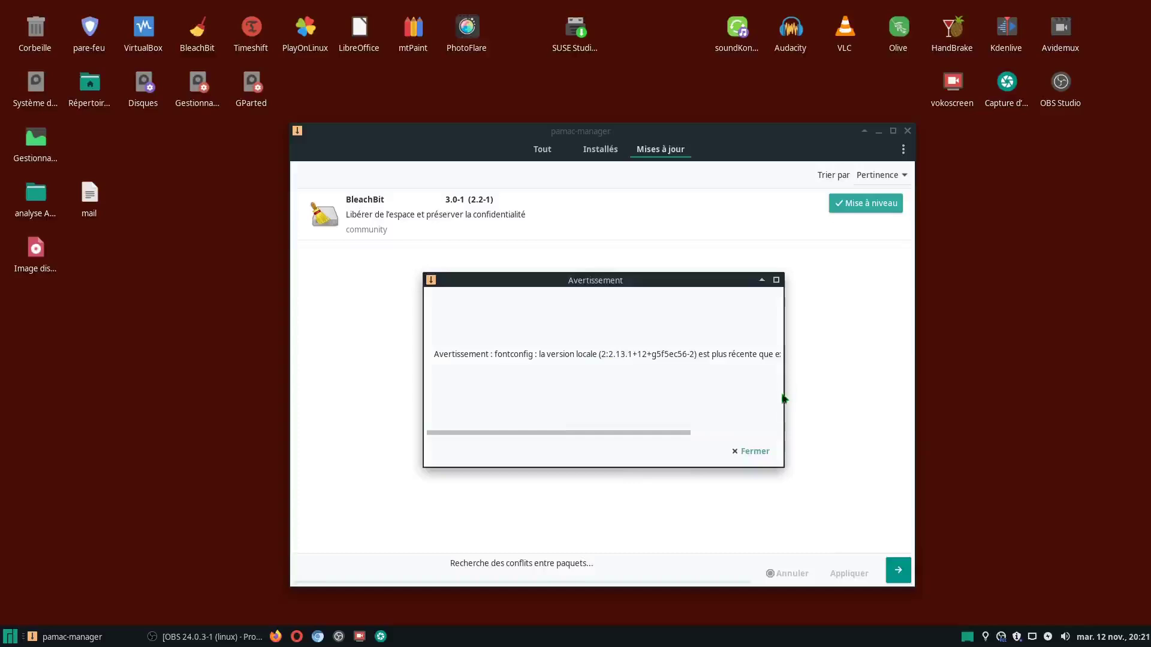
left_click_drag(781, 388, 1048, 389)
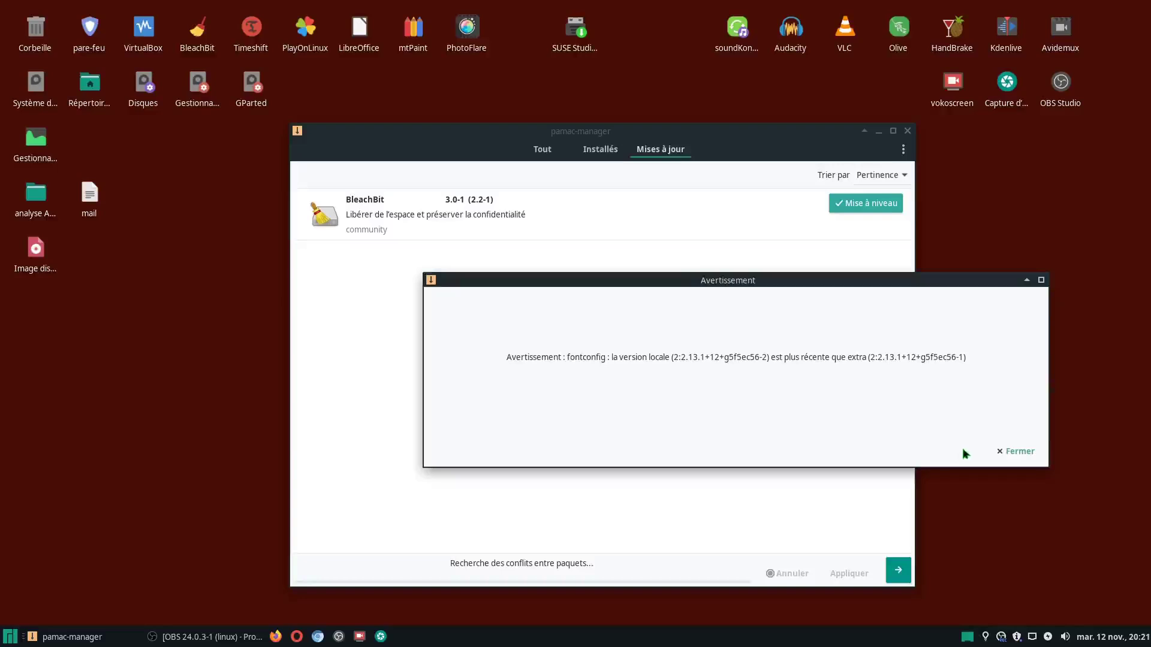
left_click(1010, 452)
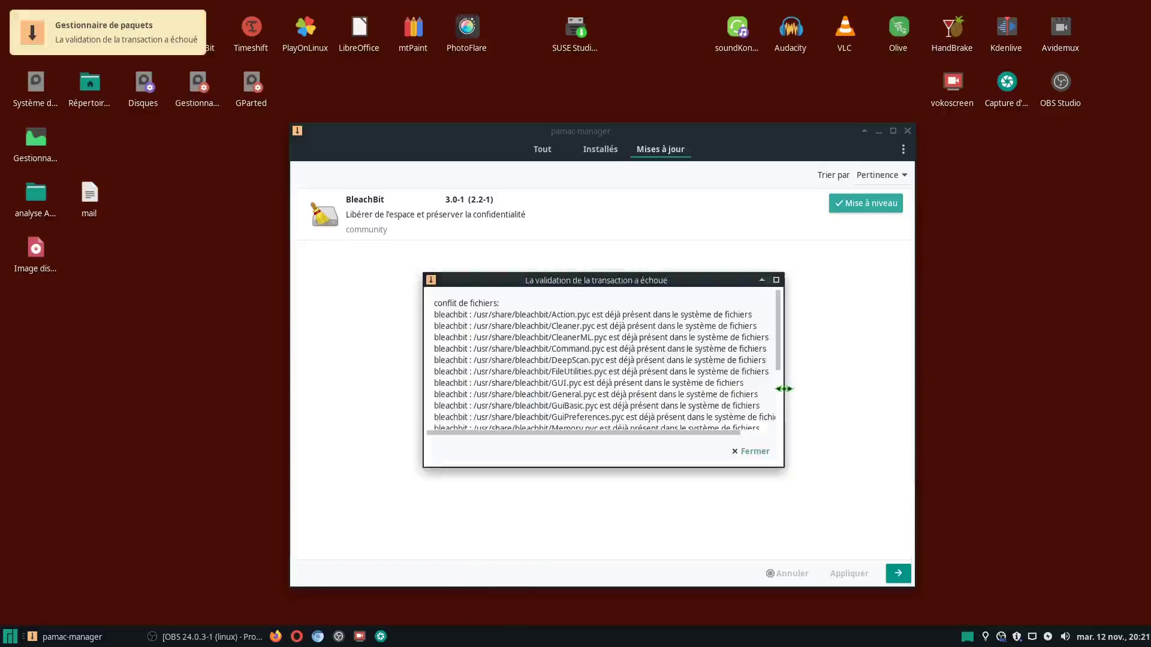
Enlarge the failed-transaction dialog to examine the complete list of BleachBit file conflicts, highlight its heading, and close the dialog
left_click_drag(789, 389, 988, 394)
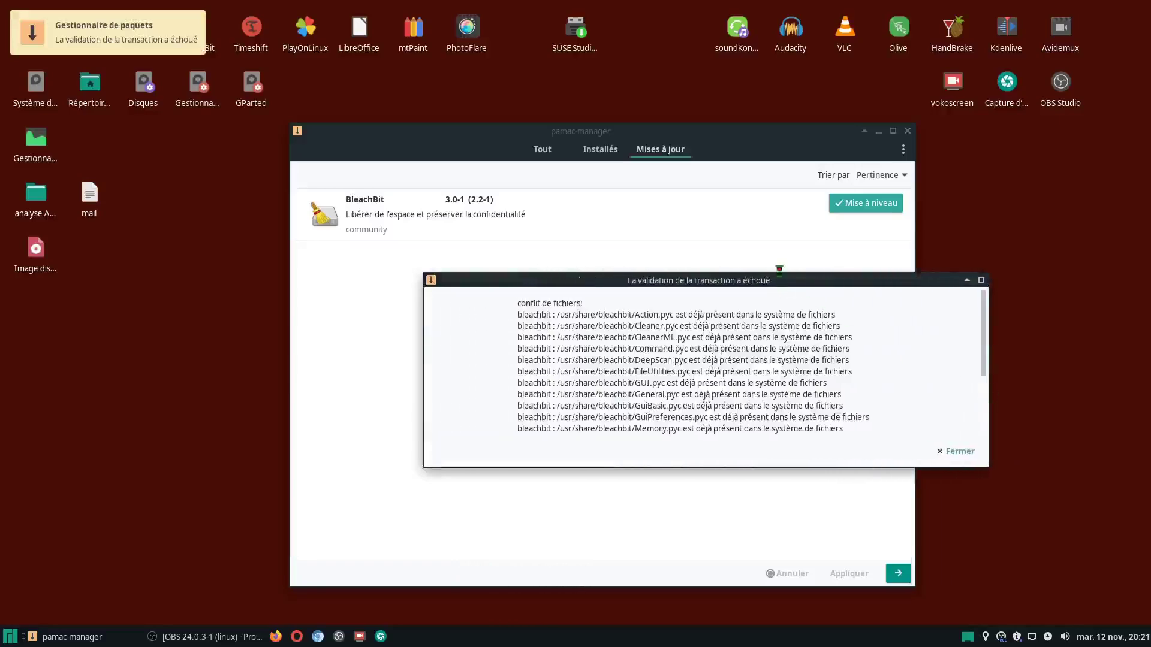
left_click_drag(779, 273, 779, 78)
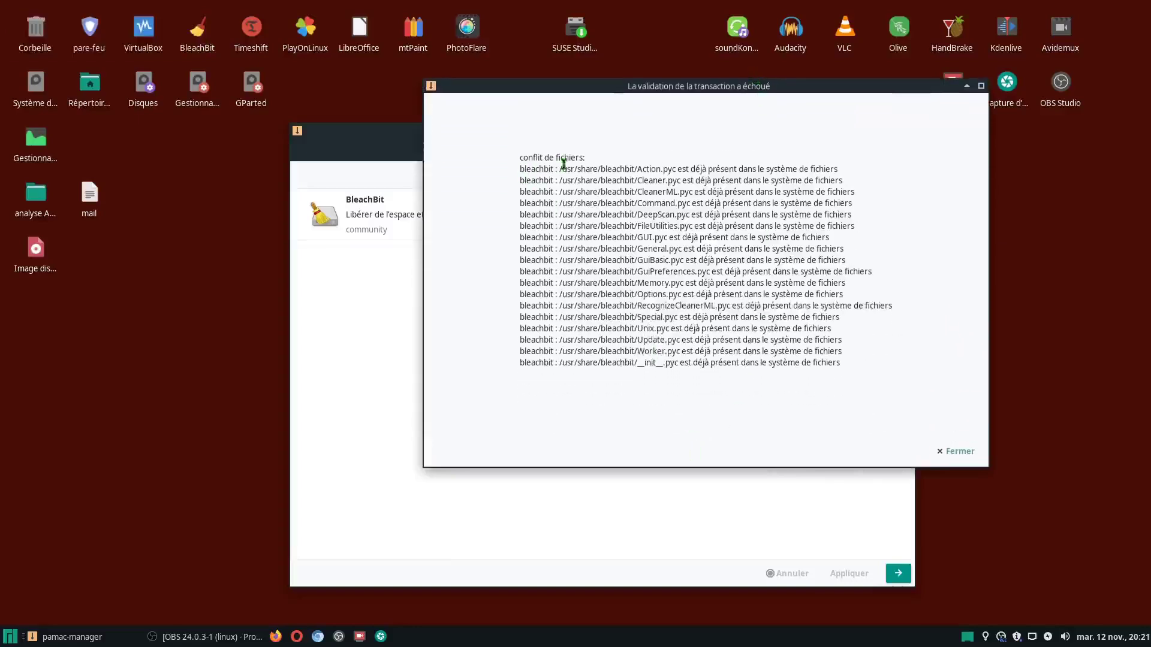
left_click_drag(586, 157, 516, 157)
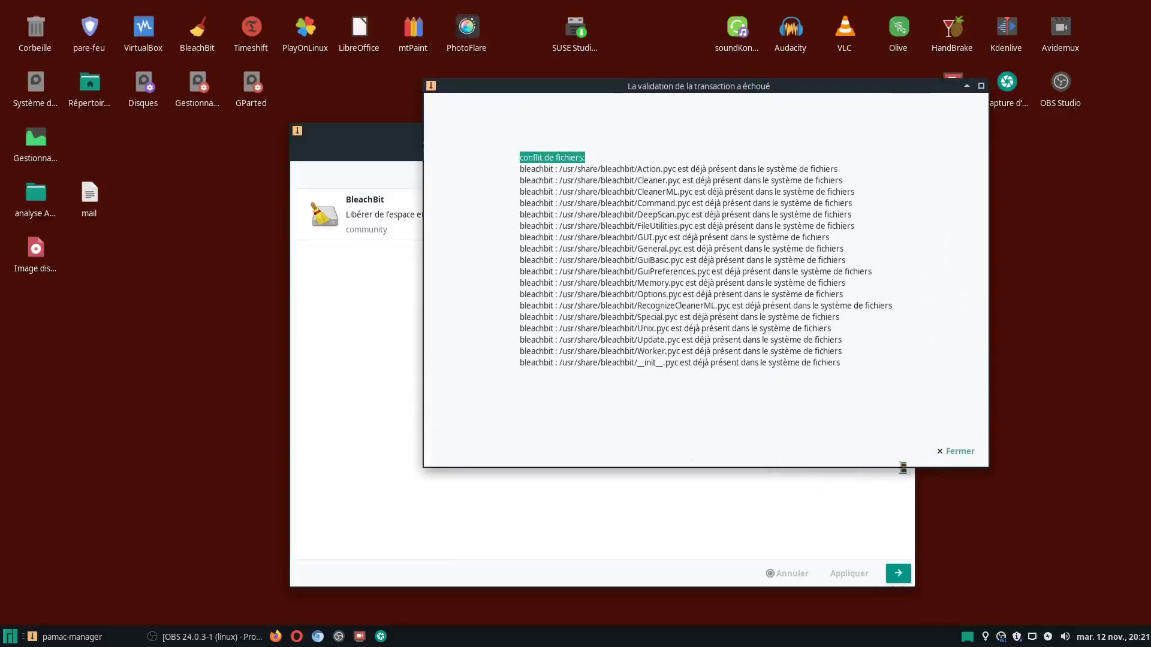
left_click(958, 453)
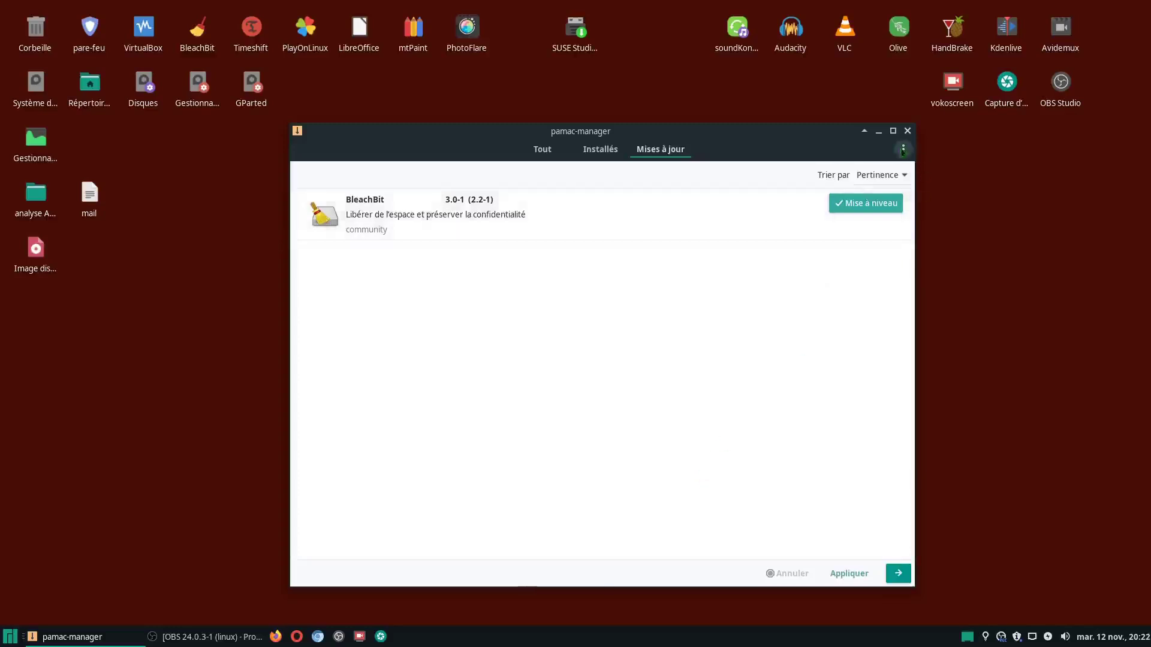
Clean the package cache from the package manager's preferences
left_click(903, 150)
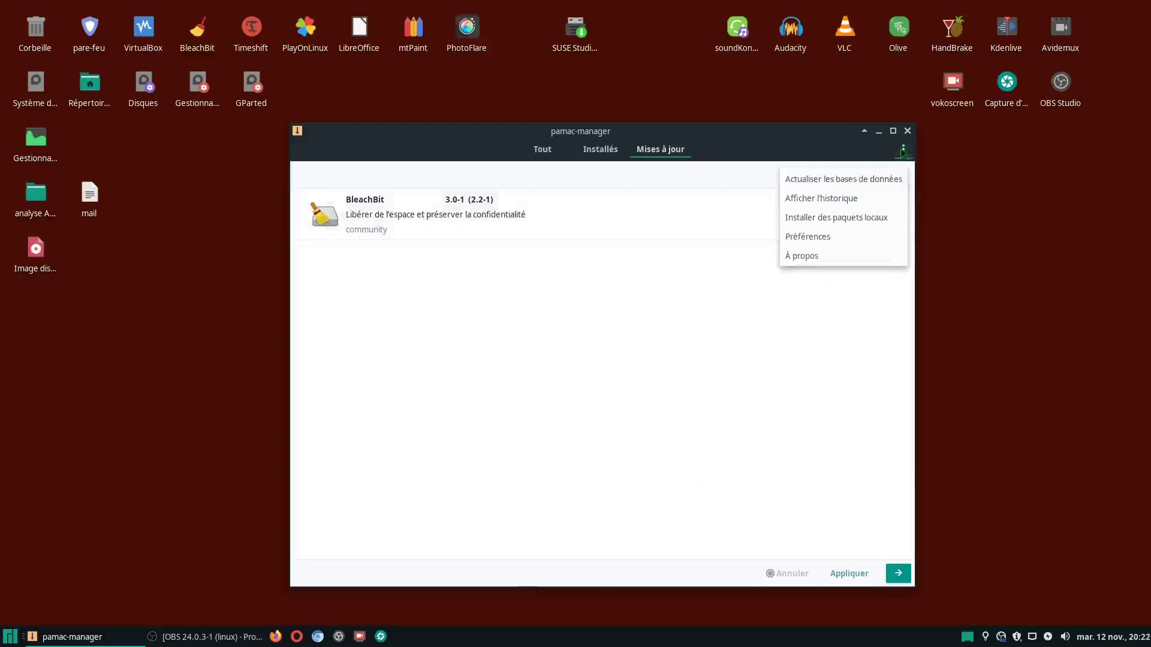
left_click(813, 238)
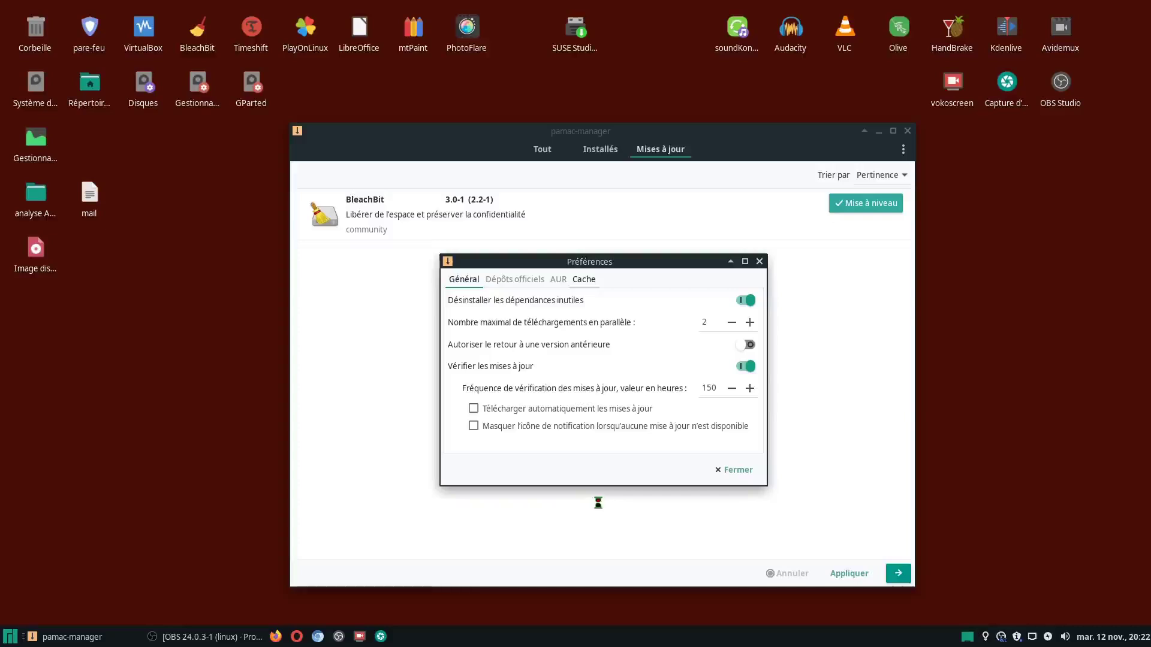
left_click(584, 280)
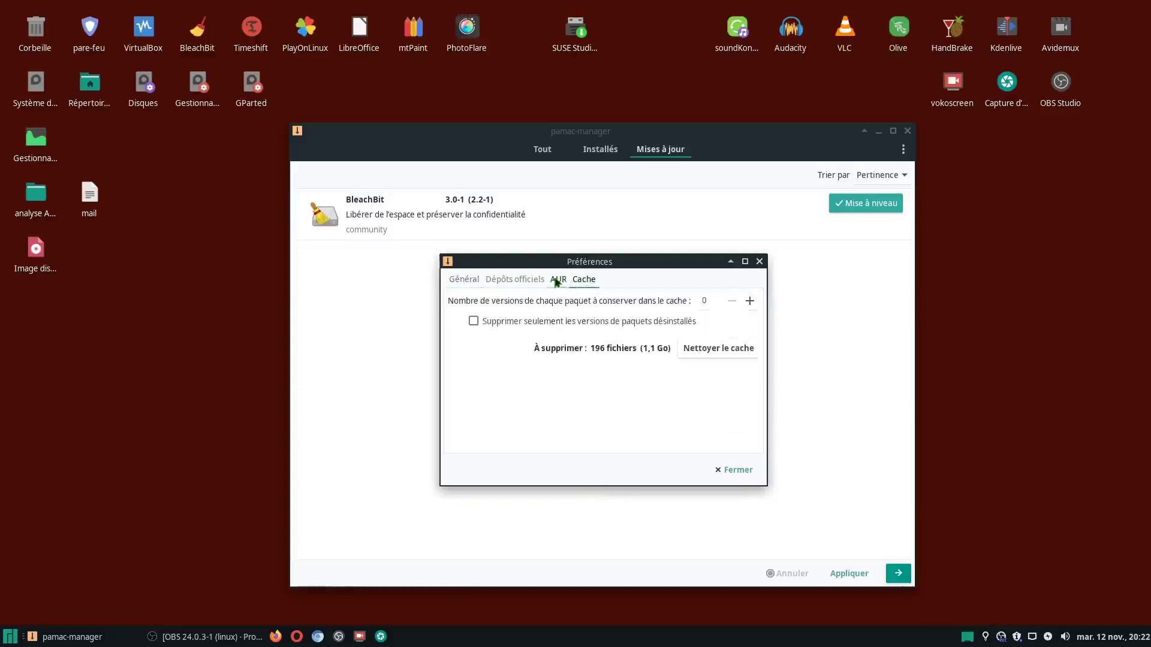
left_click(719, 350)
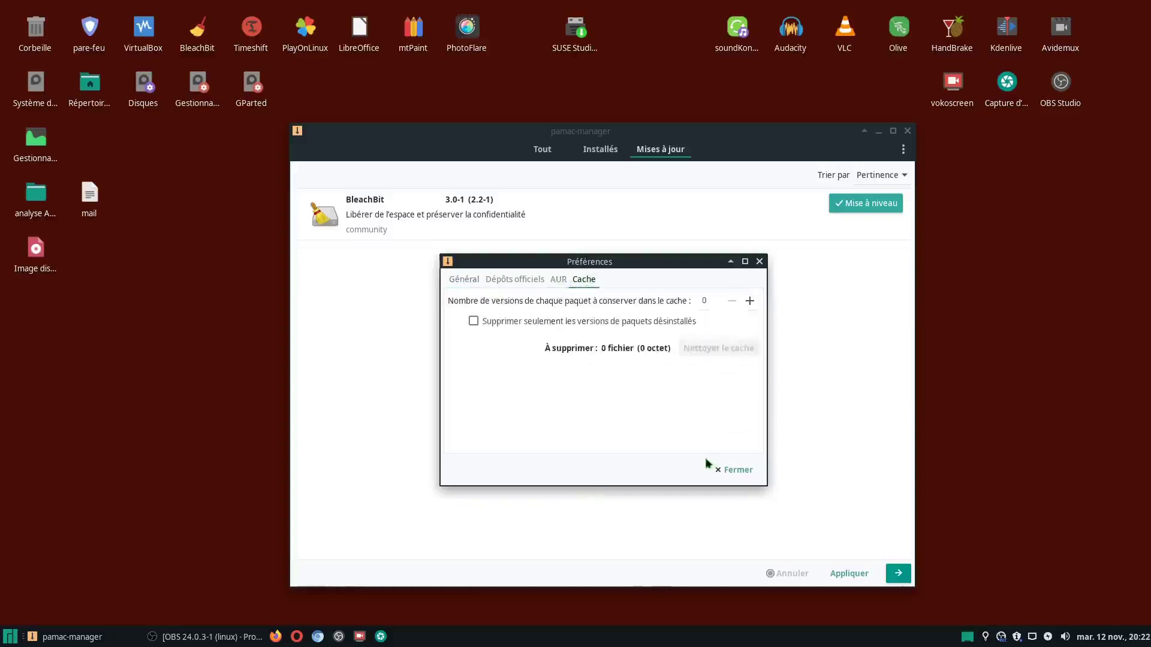
Review the AUR, official repositories and general settings in the preferences, then close them
left_click(558, 281)
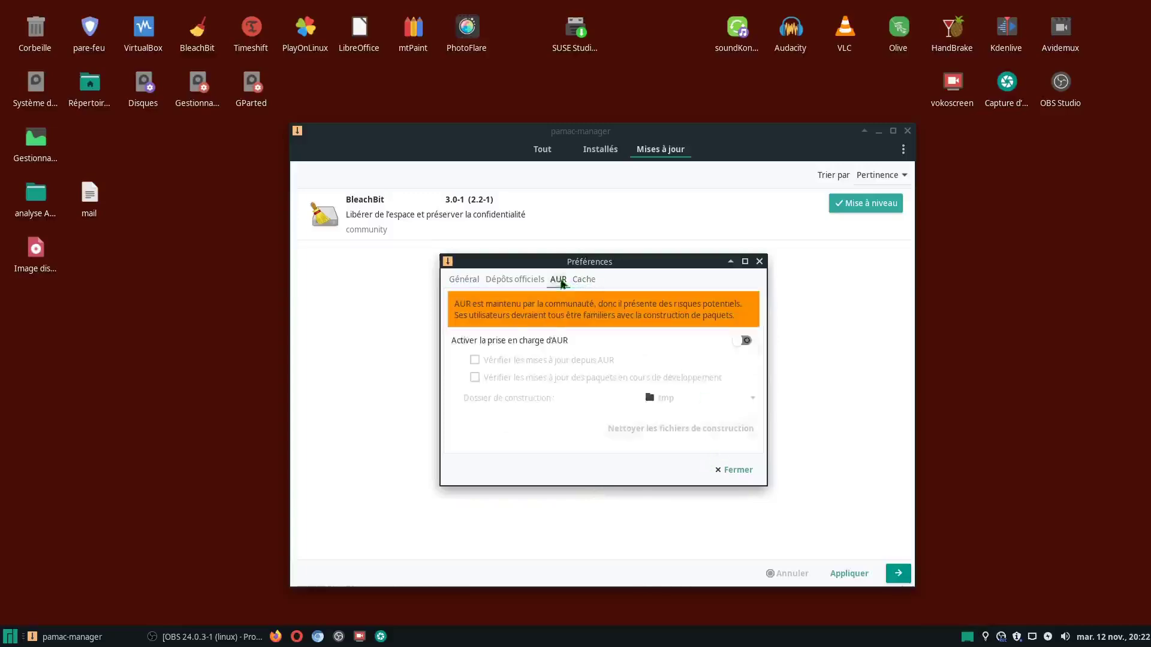
left_click(533, 280)
left_click(476, 282)
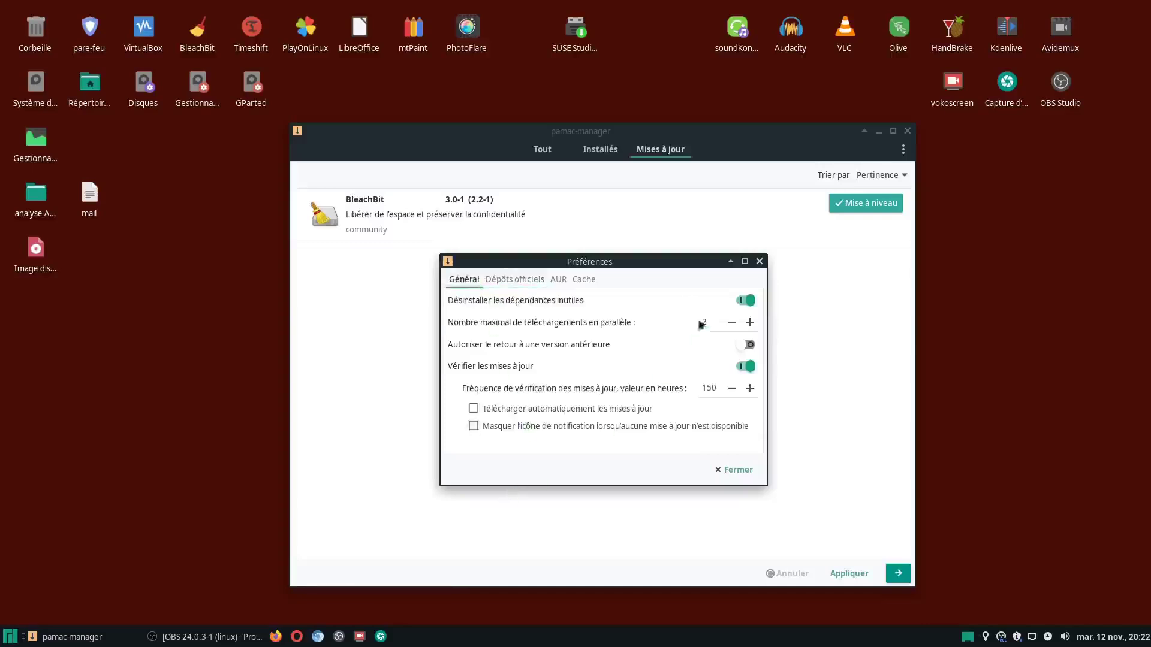
left_click(759, 261)
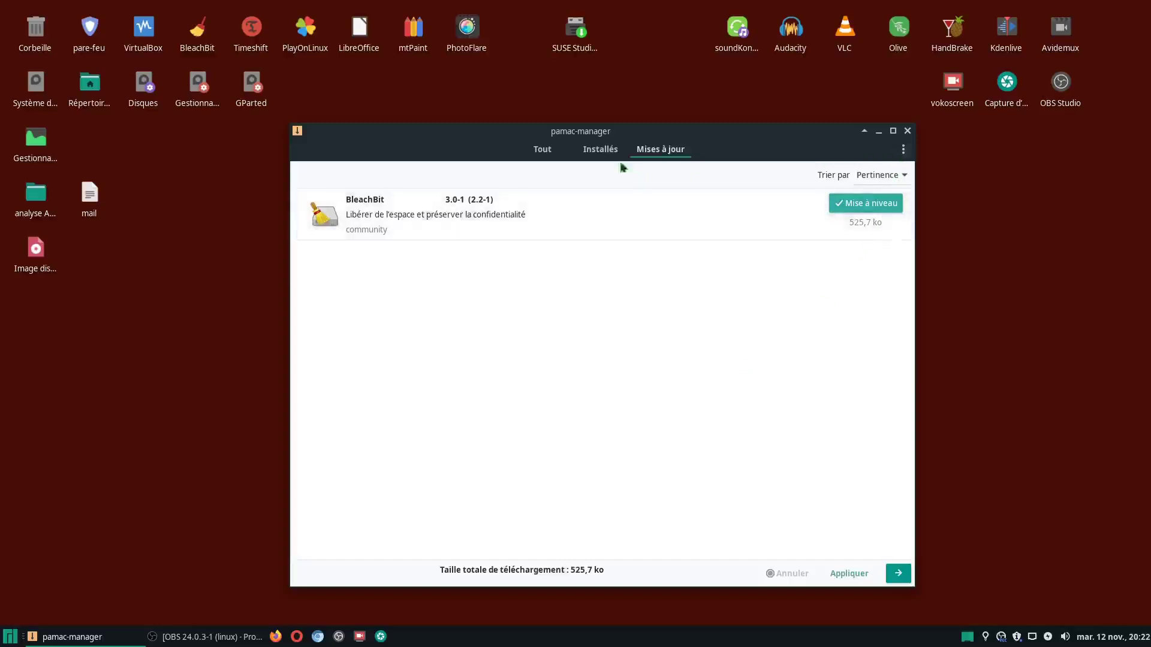
Uninstall BleachBit 2.2-1 from the installed packages, dismissing the avahi warning and applying the transaction that also removes its unneeded dependencies
left_click(600, 149)
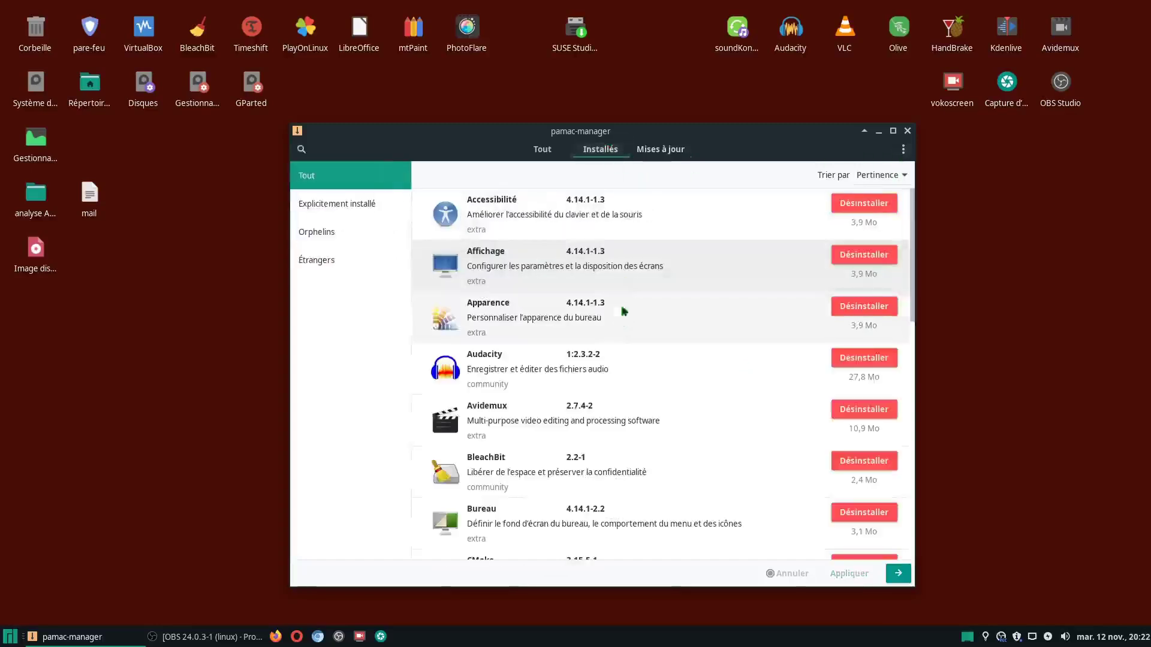
scroll(606, 434, "down", 5)
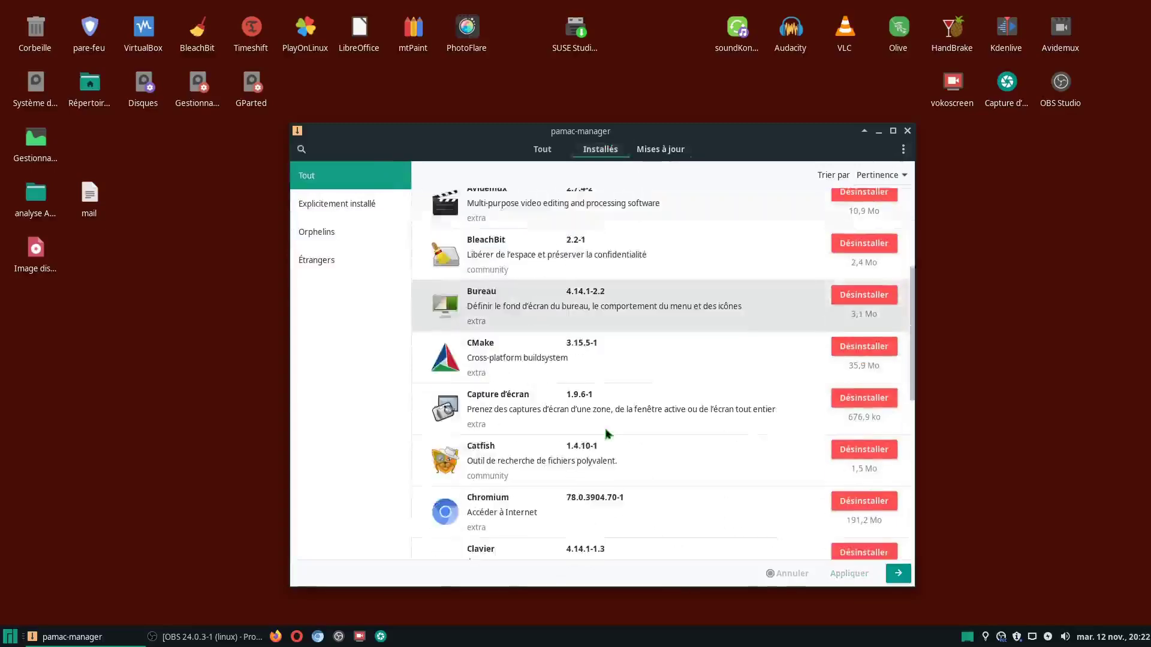
scroll(607, 434, "down", 15)
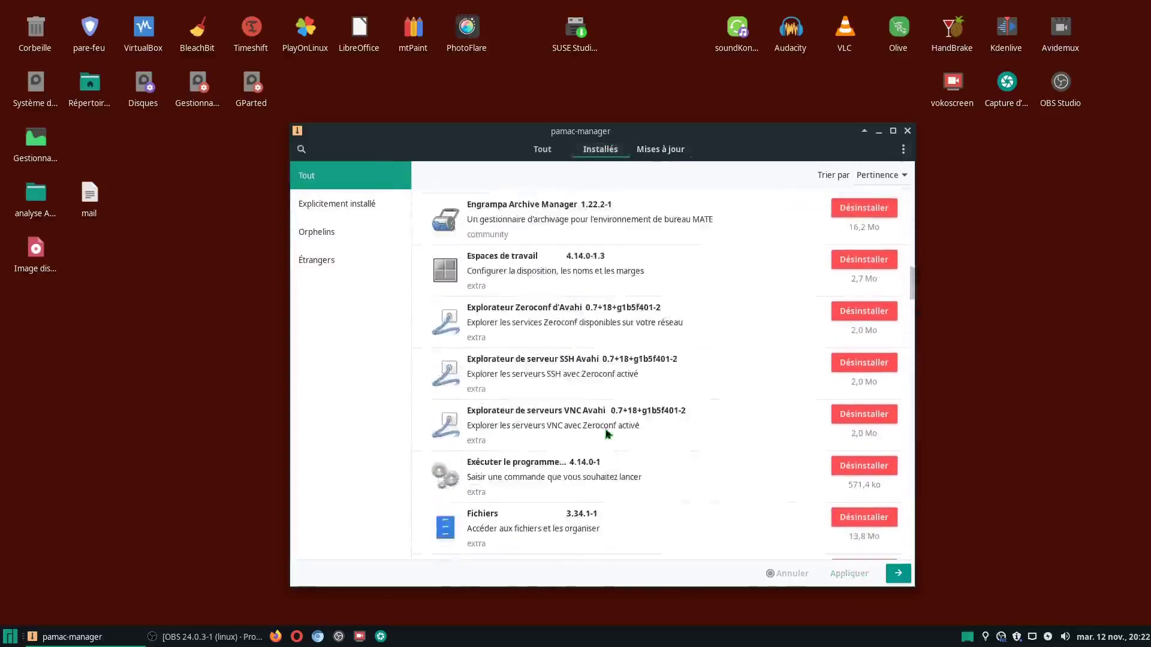
scroll(607, 434, "down", 4)
scroll(607, 434, "up", 20)
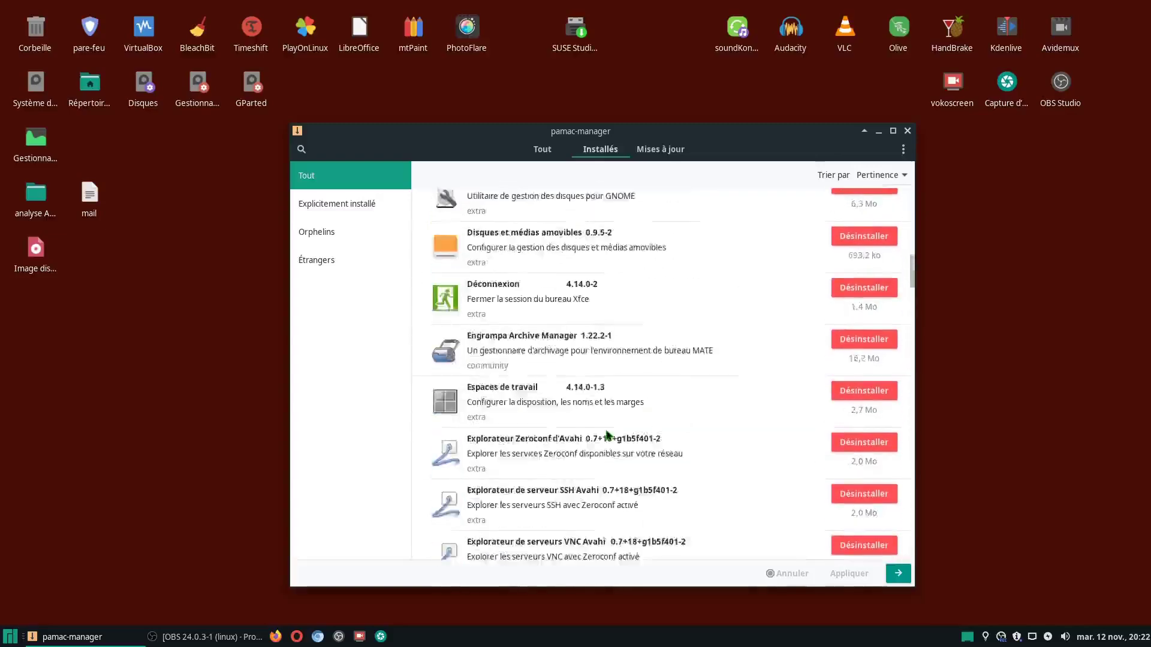
scroll(606, 434, "up", 10)
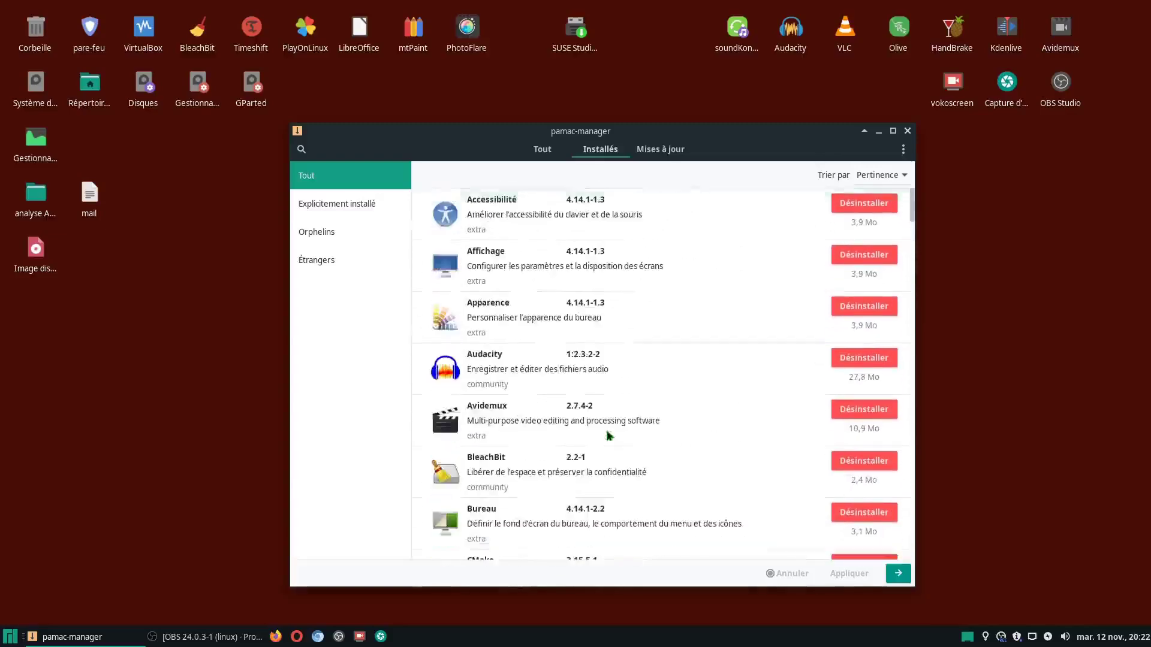
scroll(607, 434, "down", 3)
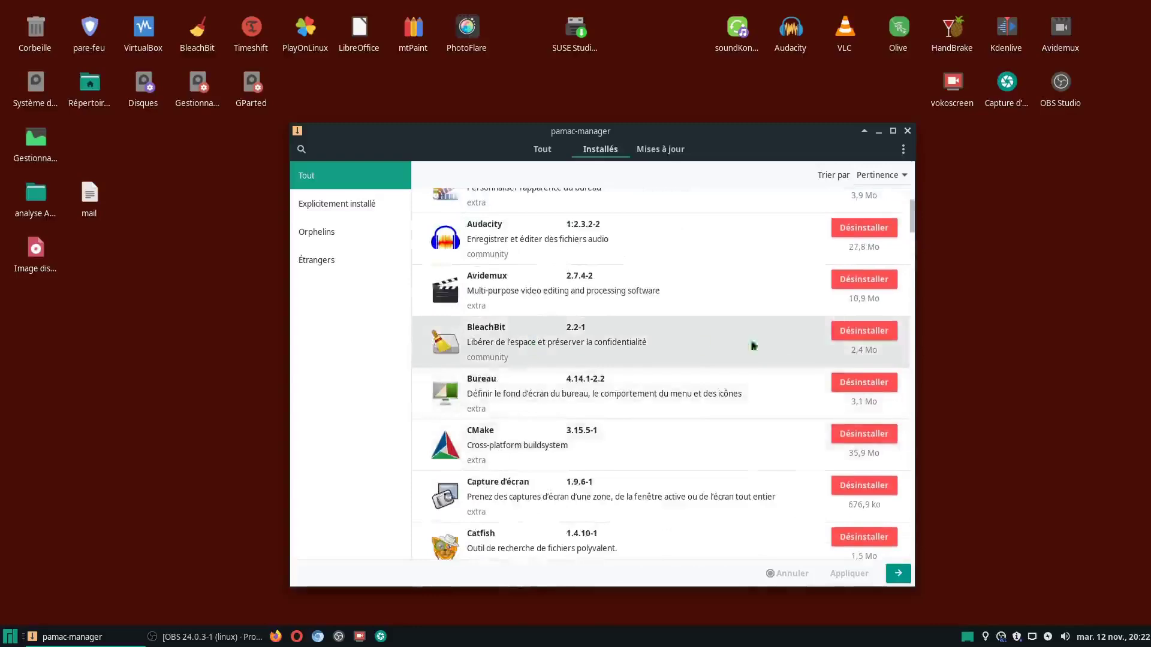
left_click(851, 331)
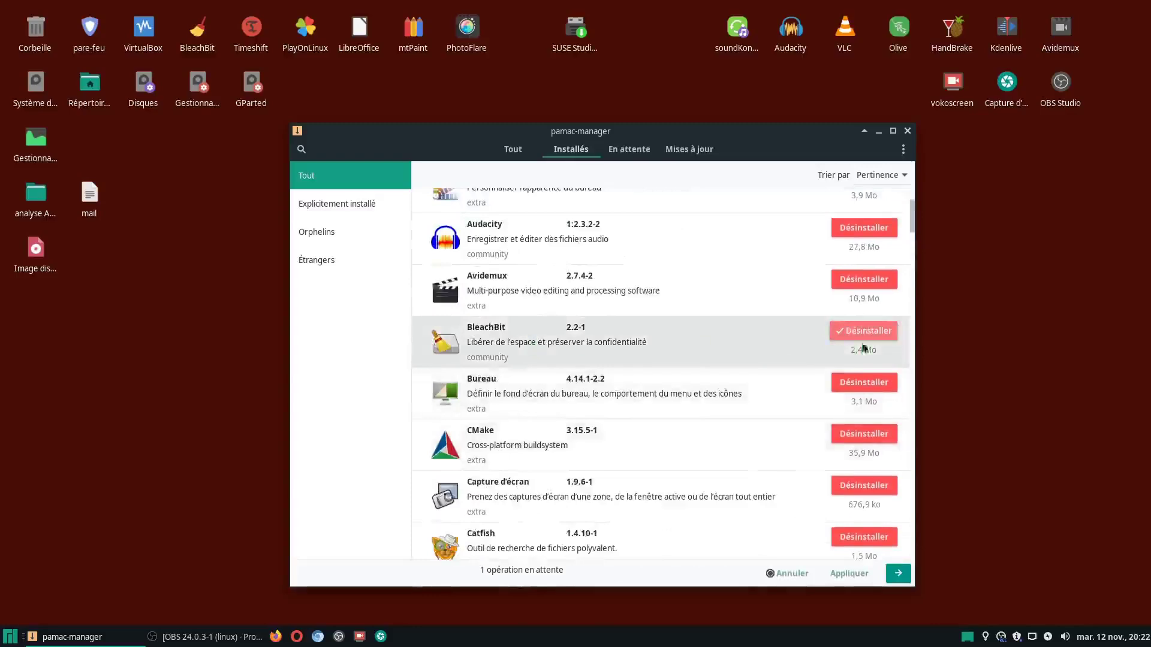
left_click(849, 573)
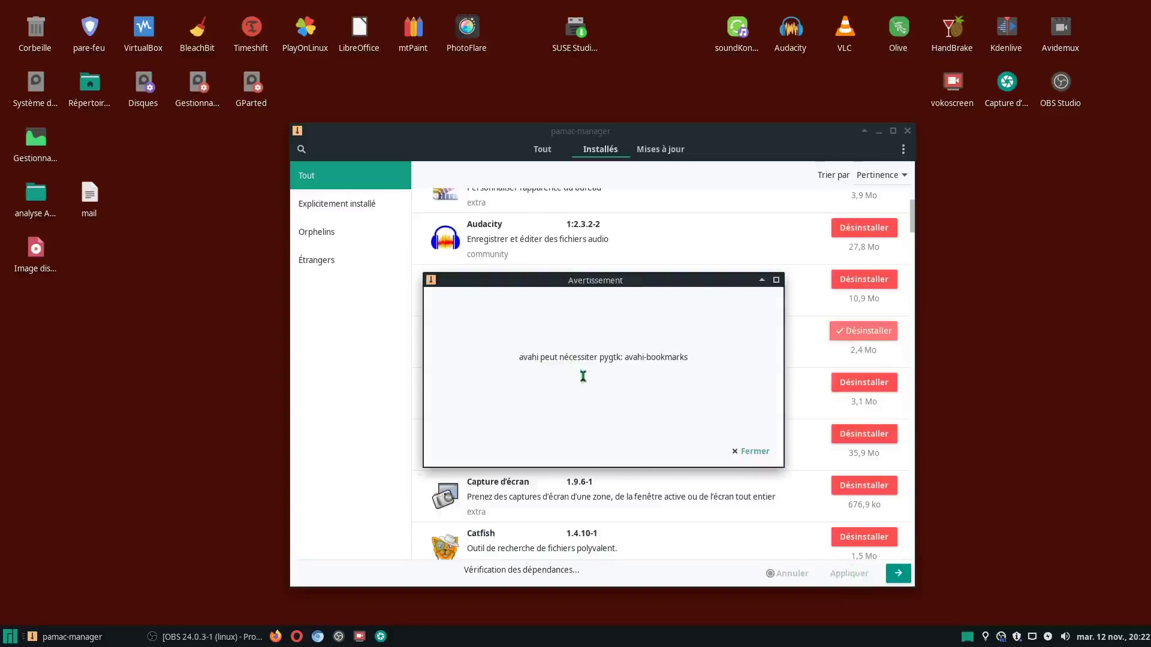
left_click(746, 451)
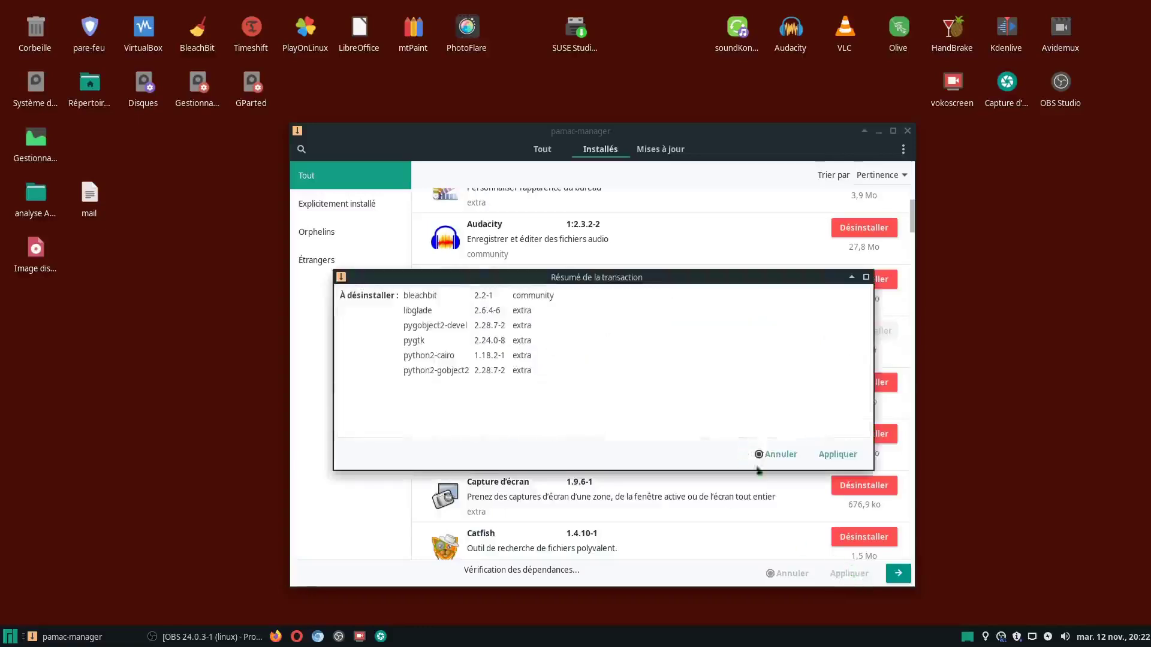
left_click(827, 454)
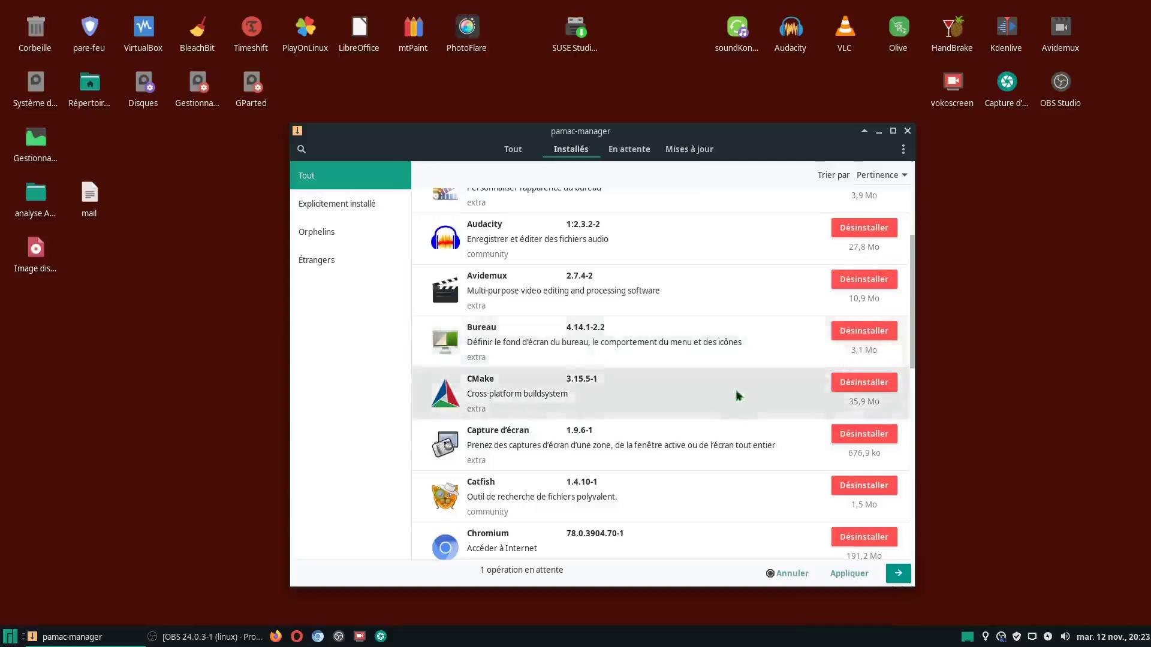
Check the available updates, and permanently delete the BleachBit launcher from the desktop
left_click(690, 149)
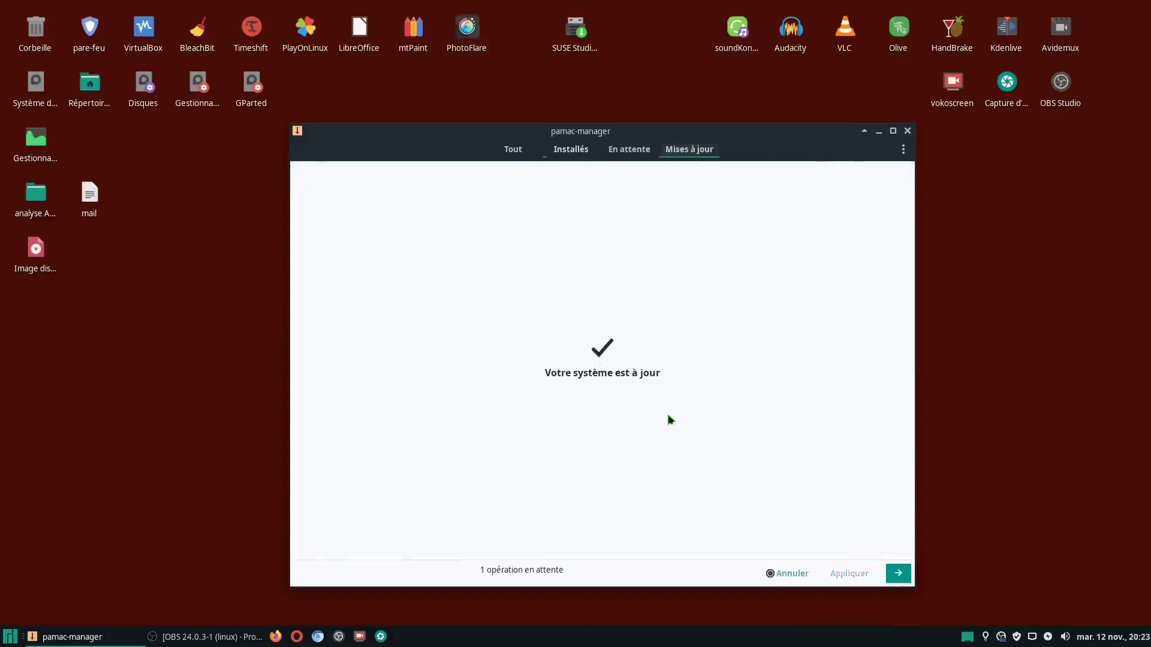
right_click(193, 43)
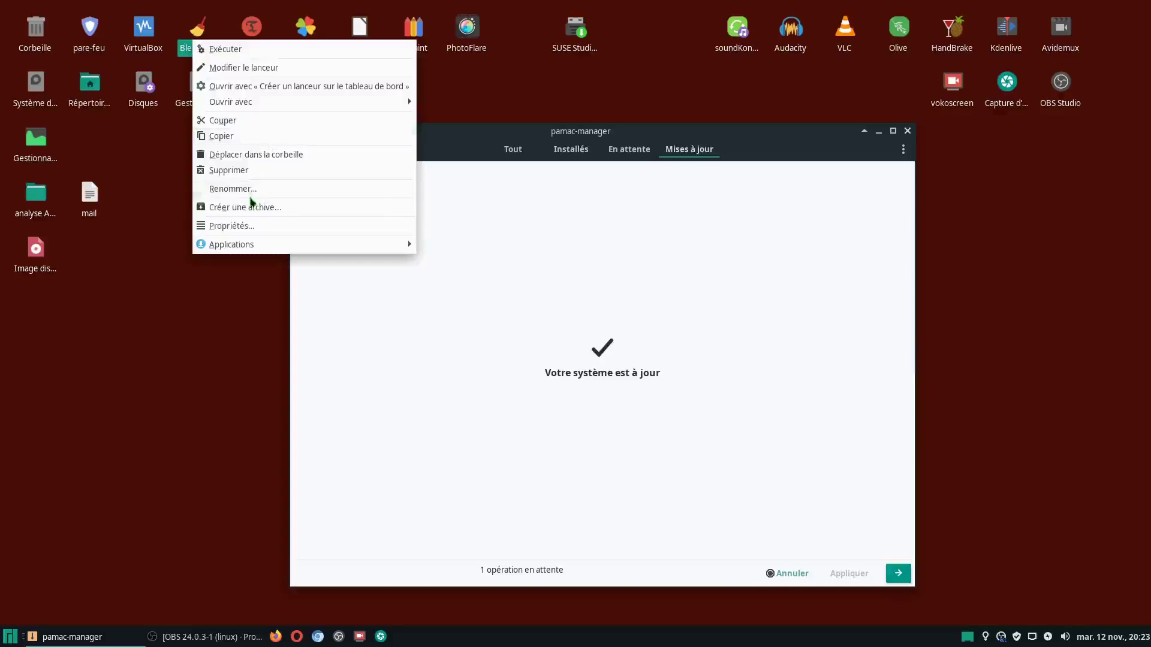
left_click(235, 171)
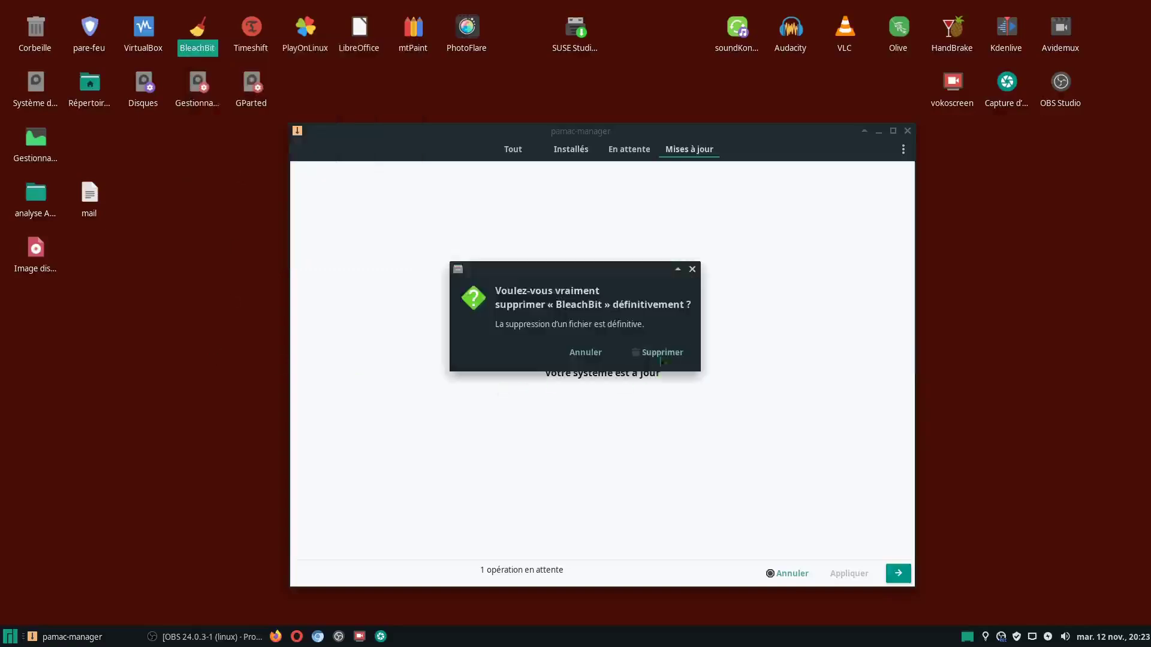
left_click(662, 354)
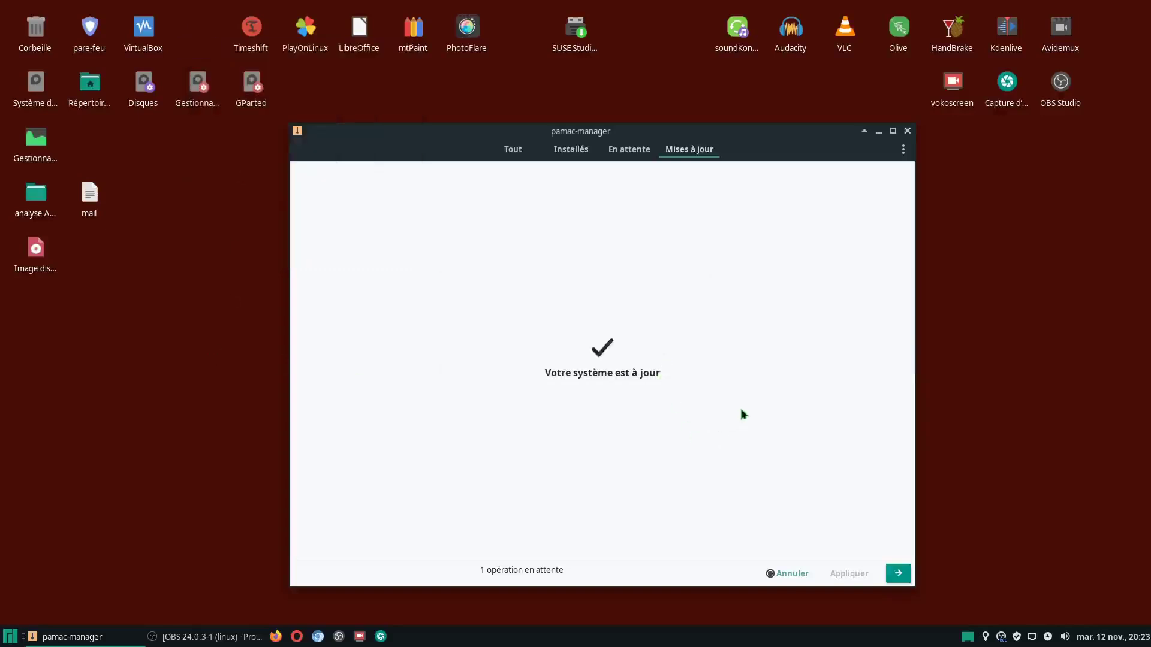
Search all packages for "bleachbit", mark BleachBit 3.0-1 for installation, try to apply the transaction and close the error dialog
left_click(514, 156)
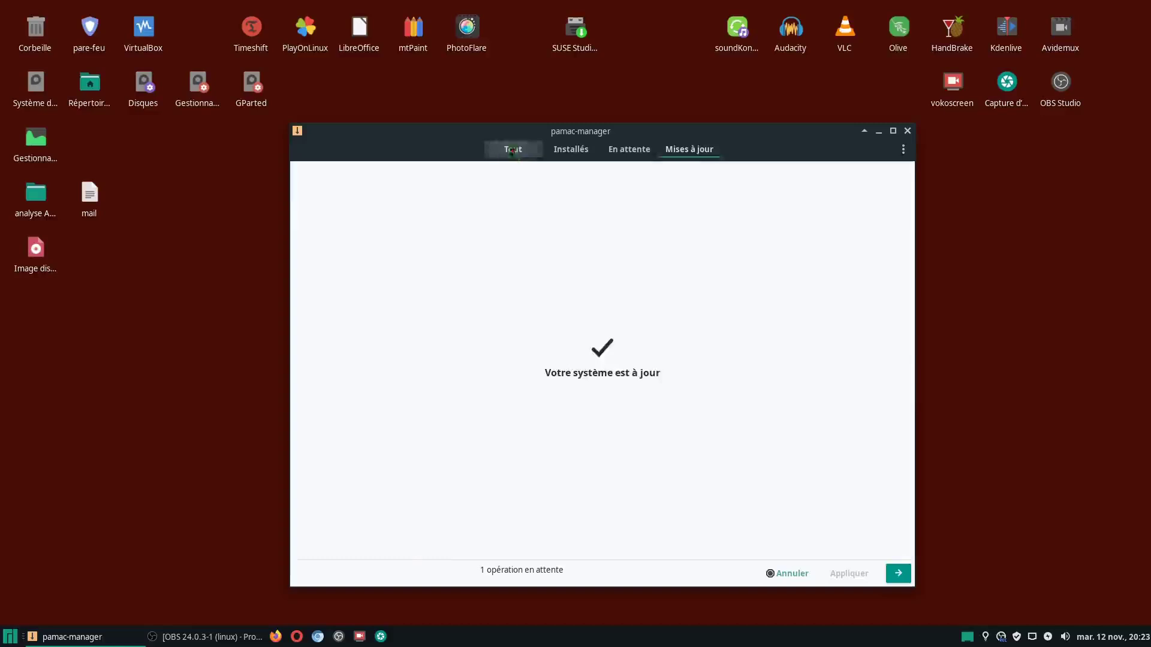
left_click(304, 151)
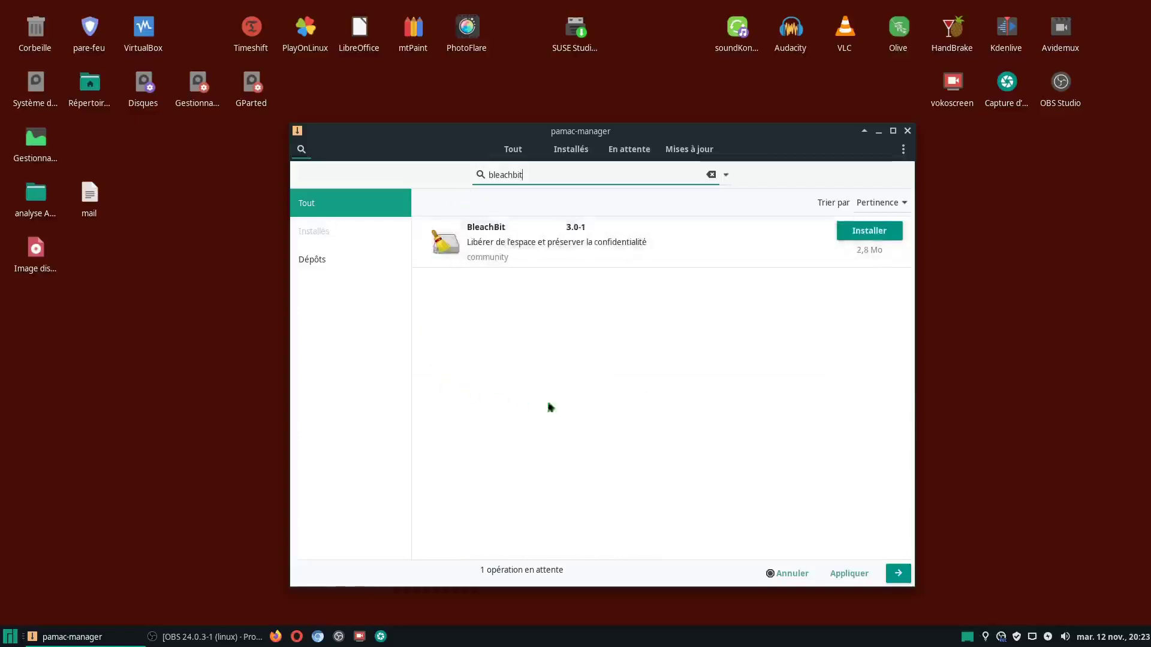
left_click(869, 235)
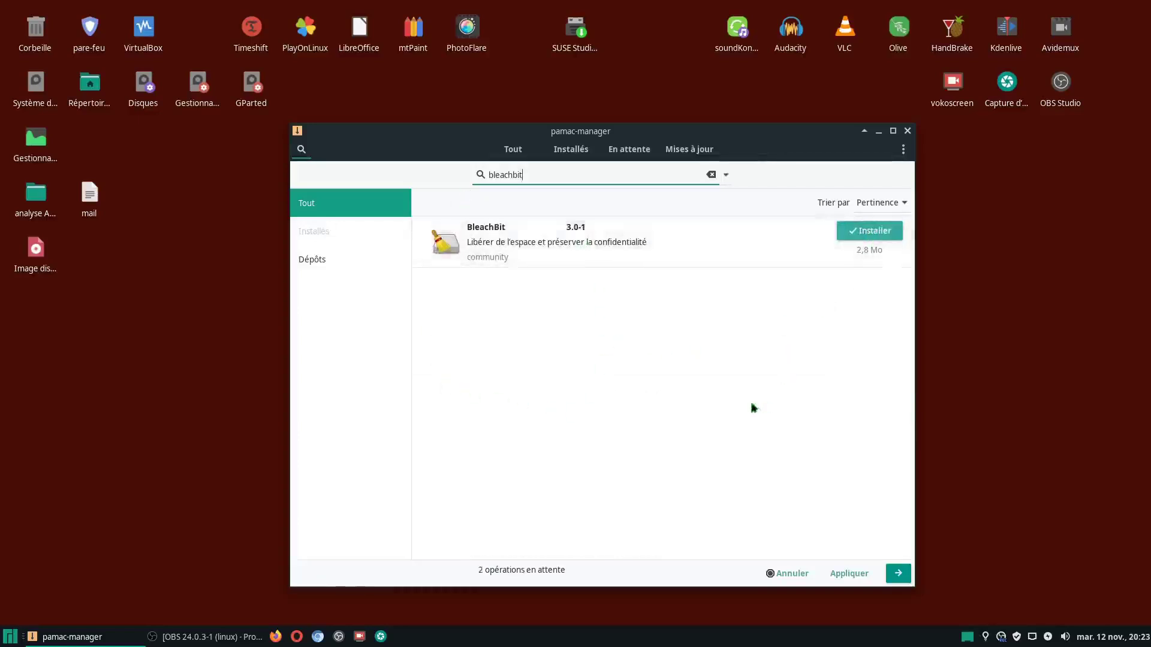
left_click(846, 573)
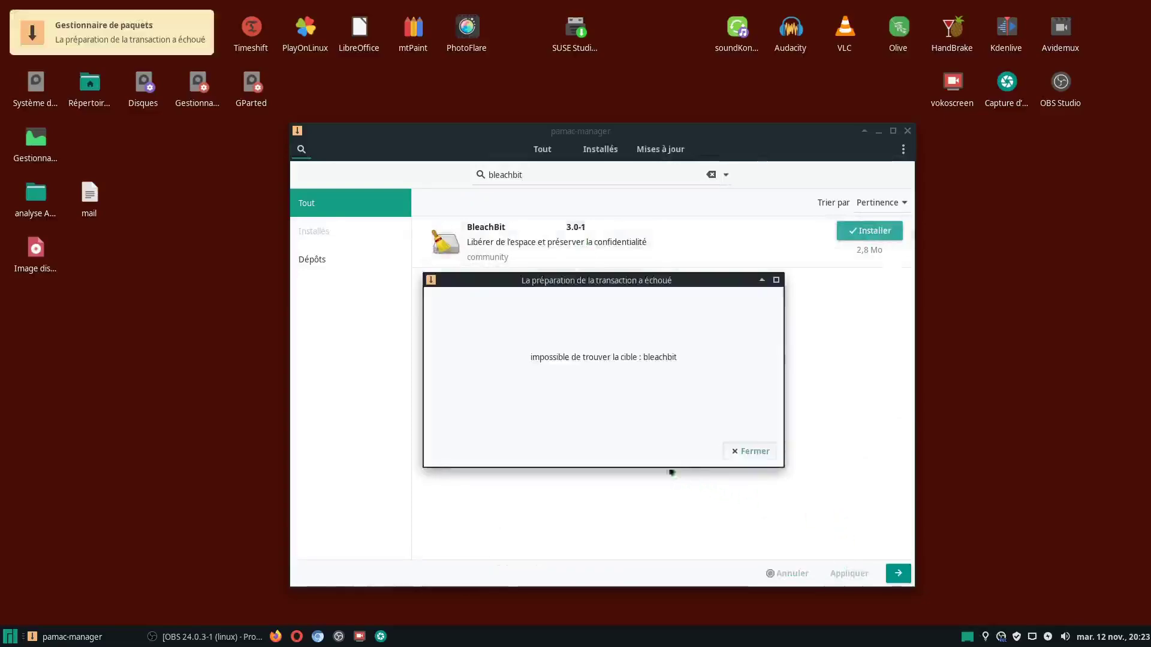
left_click(746, 450)
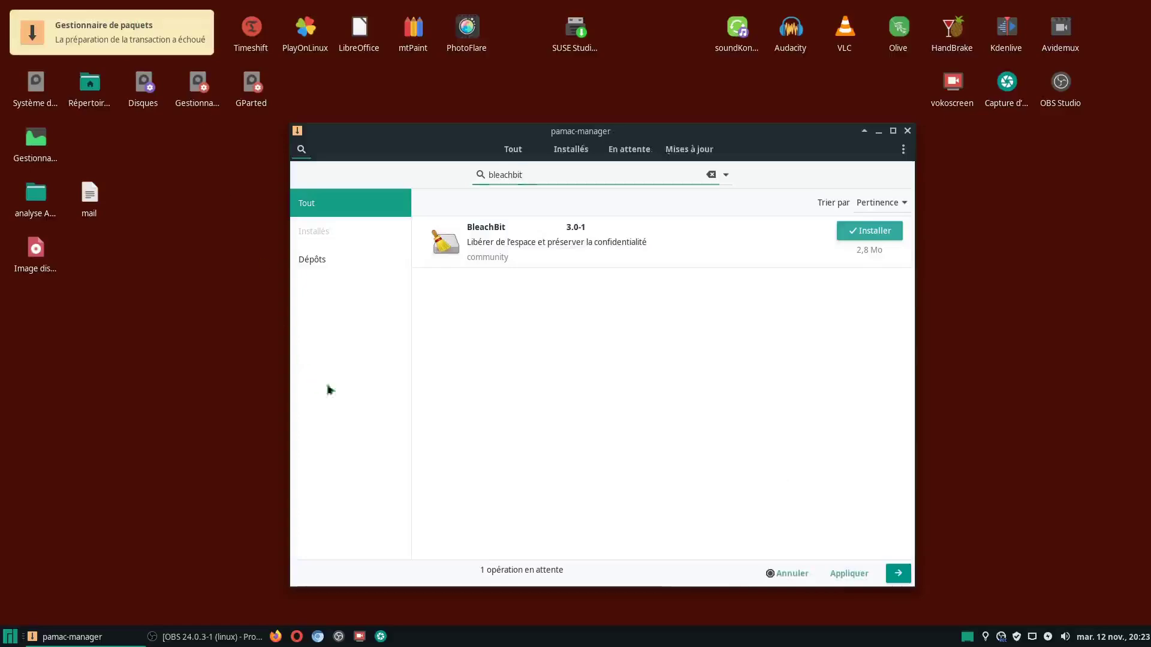
Try again to install BleachBit 3.0-1 along with python2-gobject, dismissing the fontconfig warning and closing the file-conflict dialog
left_click(853, 576)
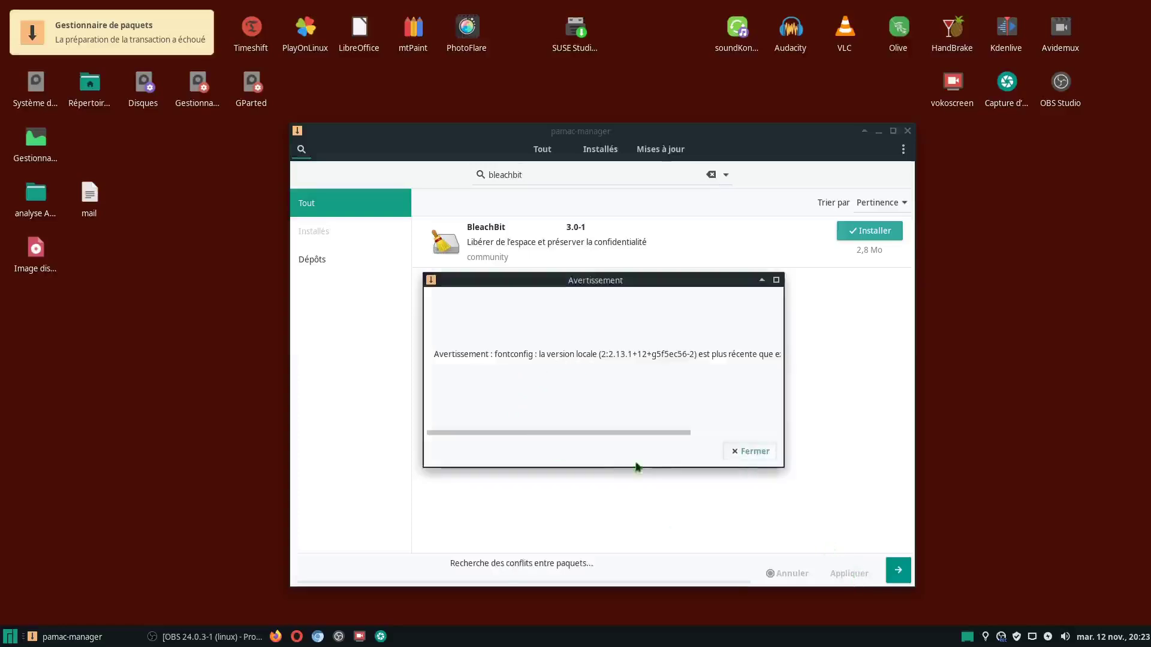
left_click(738, 453)
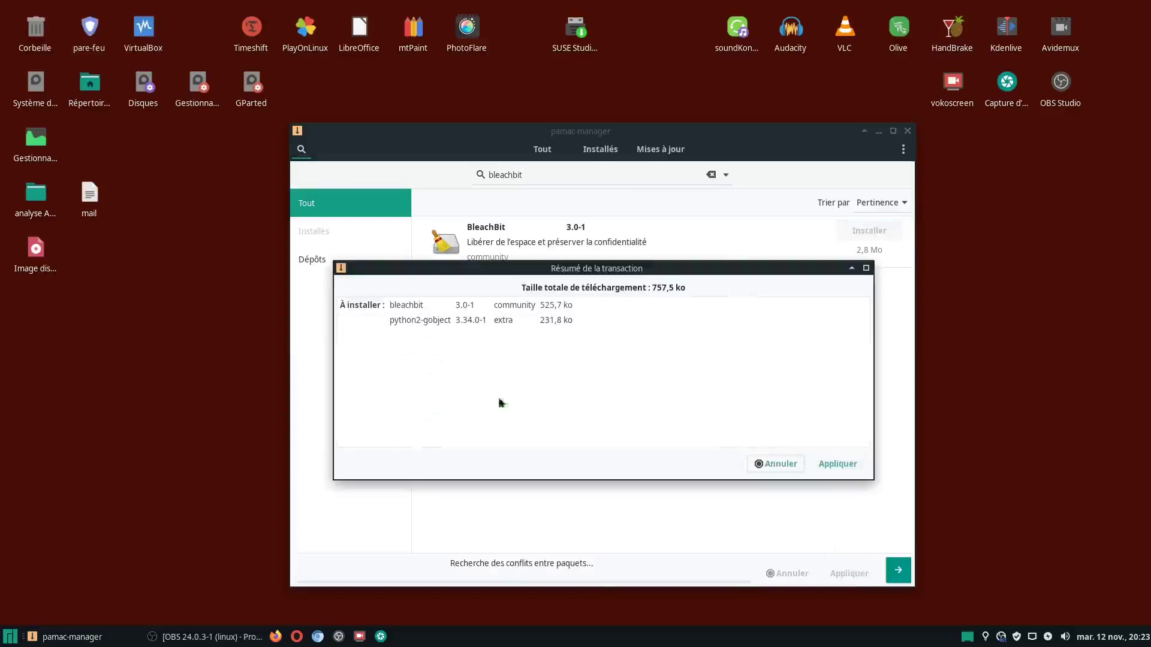
left_click(816, 464)
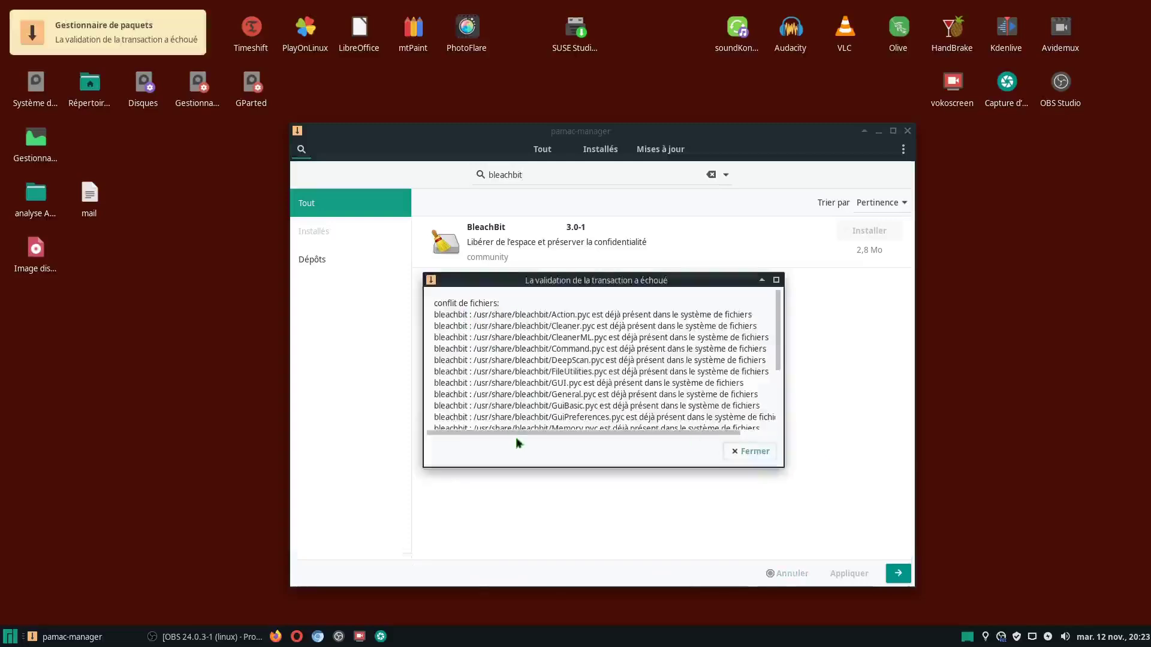
left_click(749, 452)
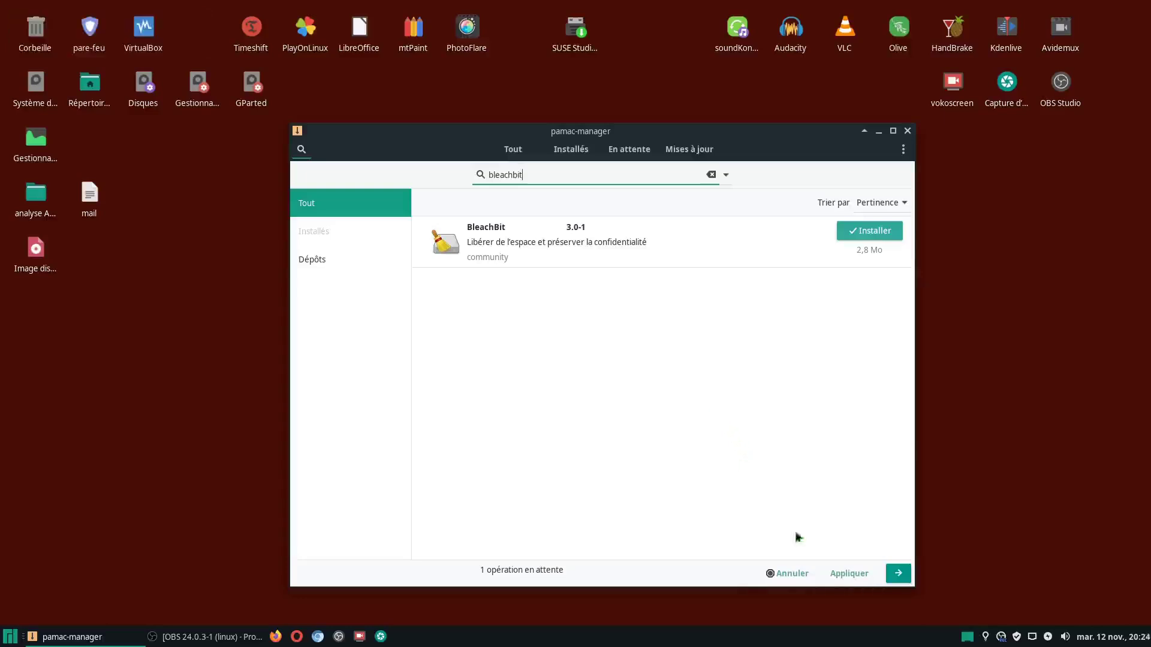
Try once more to apply the pending BleachBit installation, dismiss the resulting dialogs, and close the package manager
left_click(842, 575)
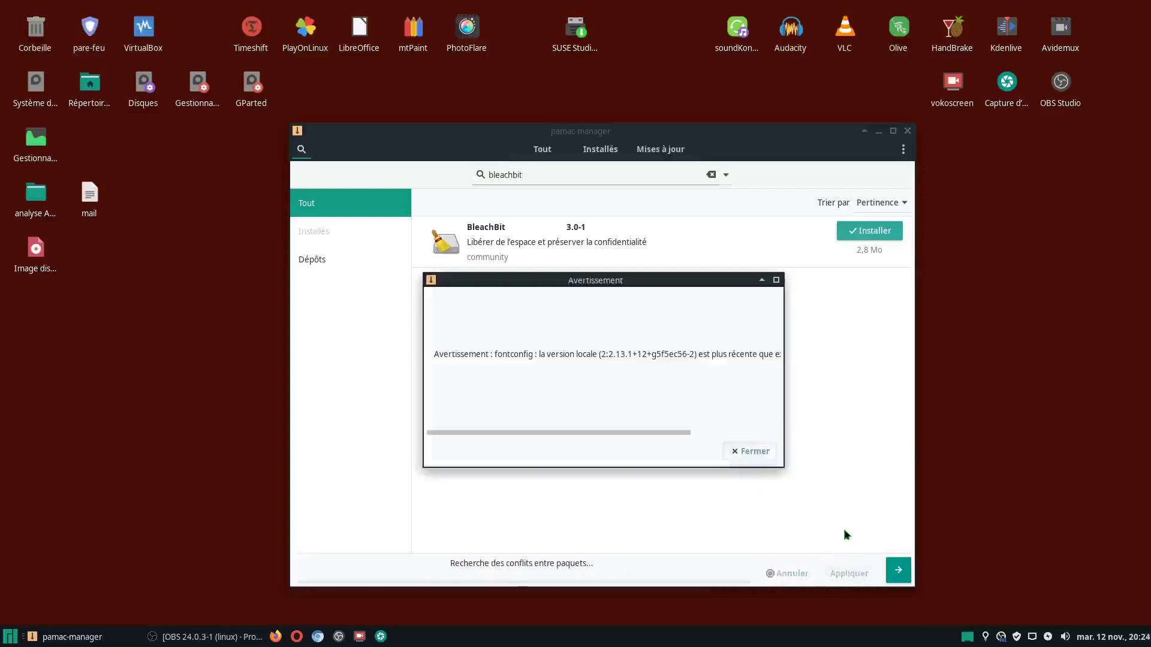
left_click(749, 452)
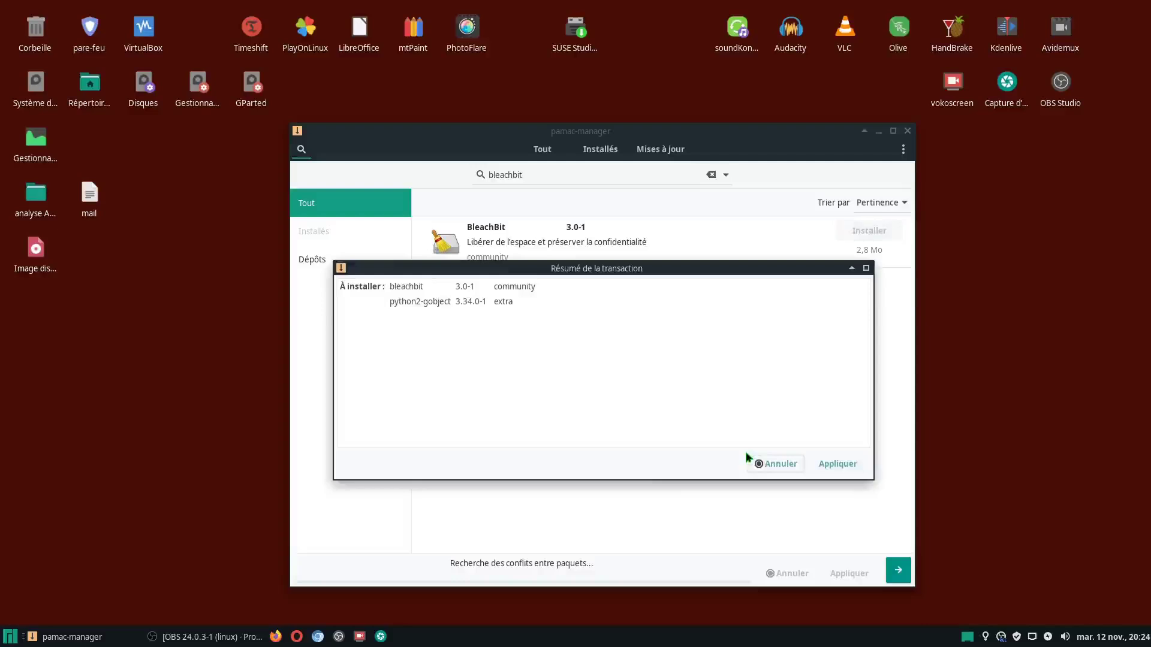
left_click(835, 467)
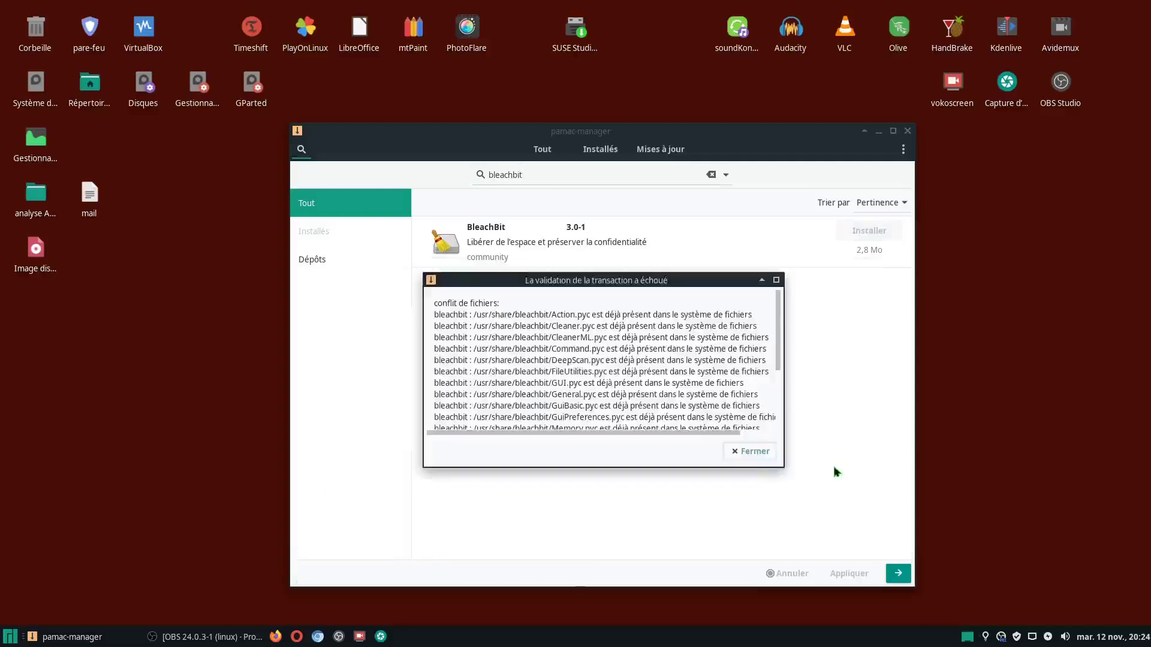
left_click(747, 453)
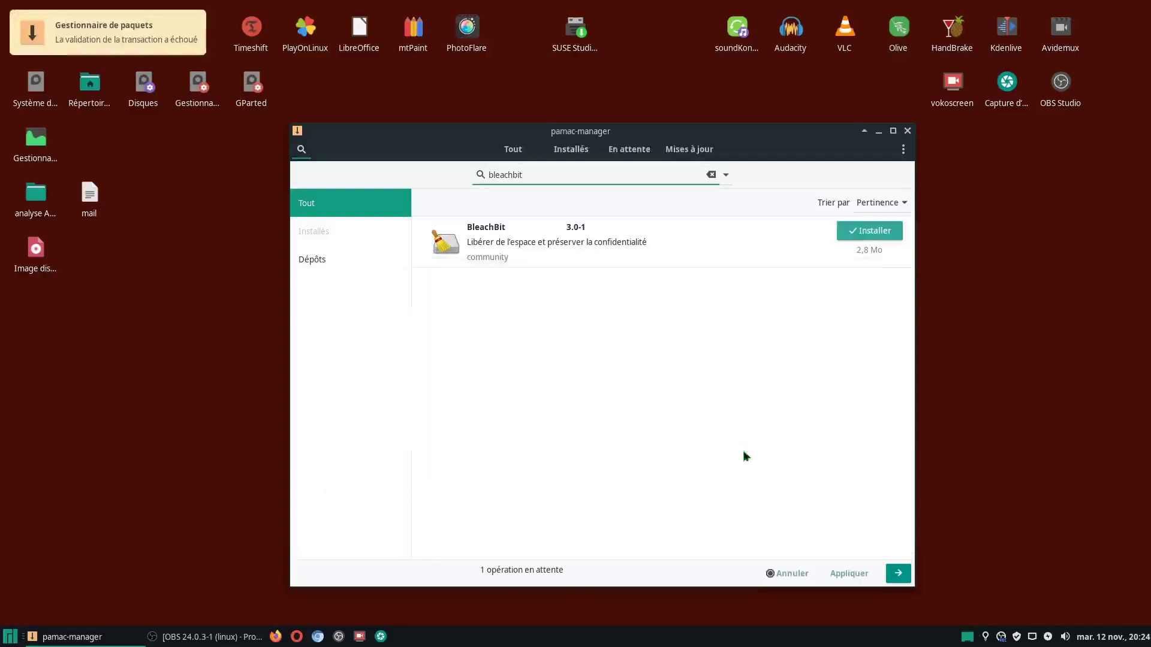
left_click(907, 131)
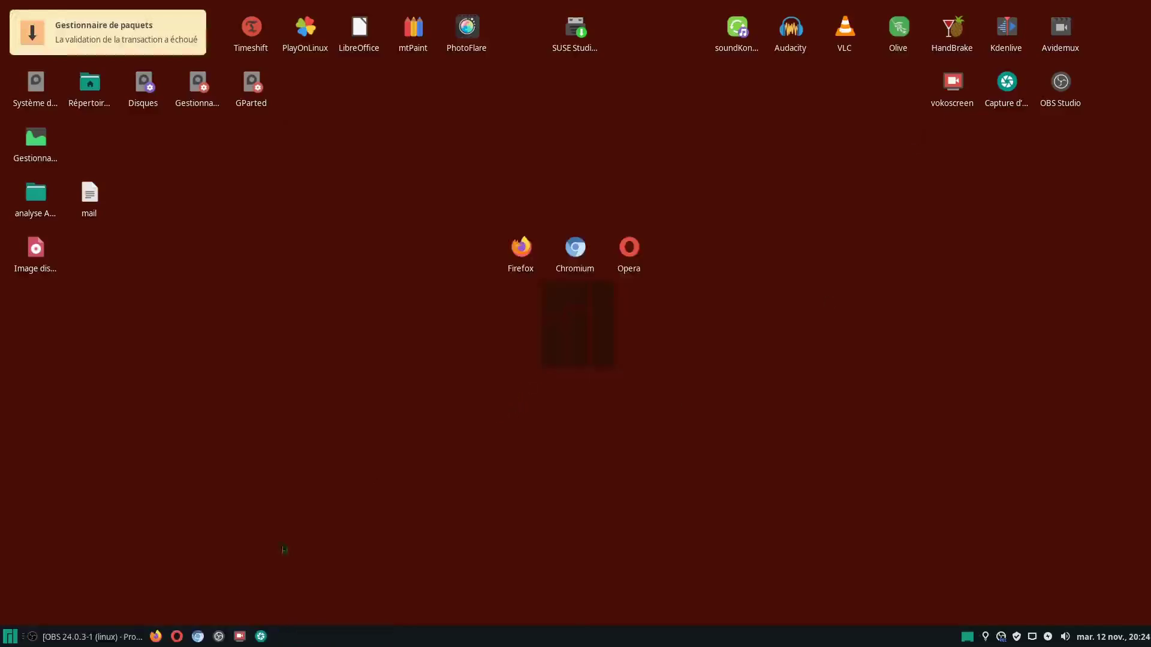
Move the dialog listing the BleachBit file conflicts aside so its file paths stay readable while working elsewhere
left_click(90, 636)
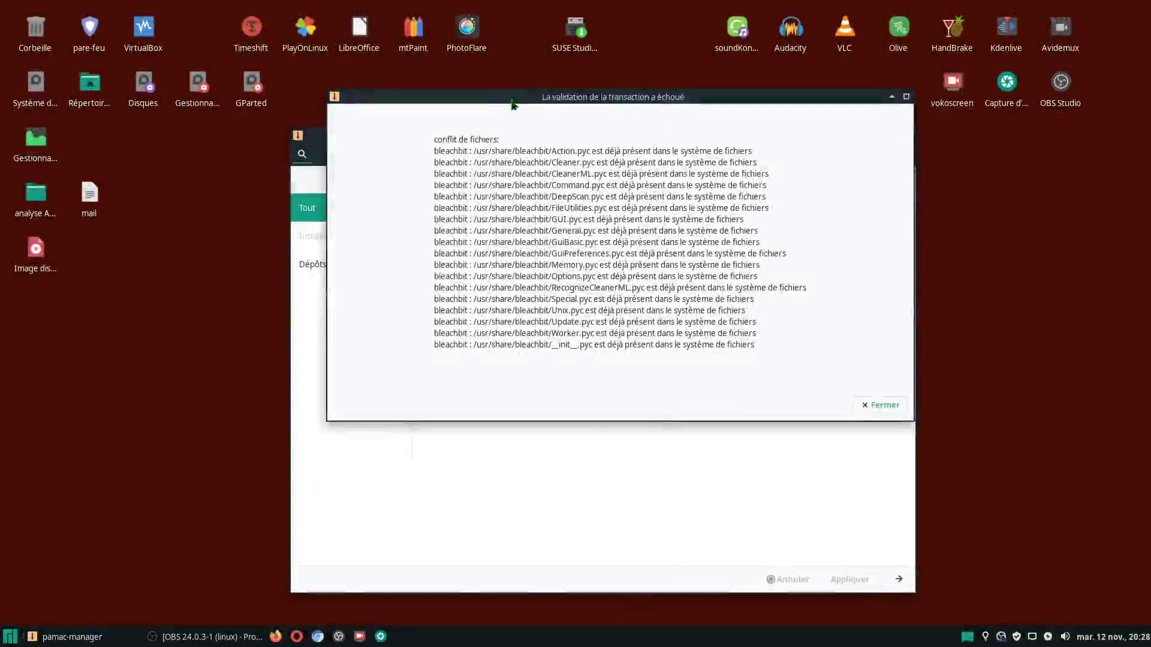
left_click_drag(513, 103, 538, 111)
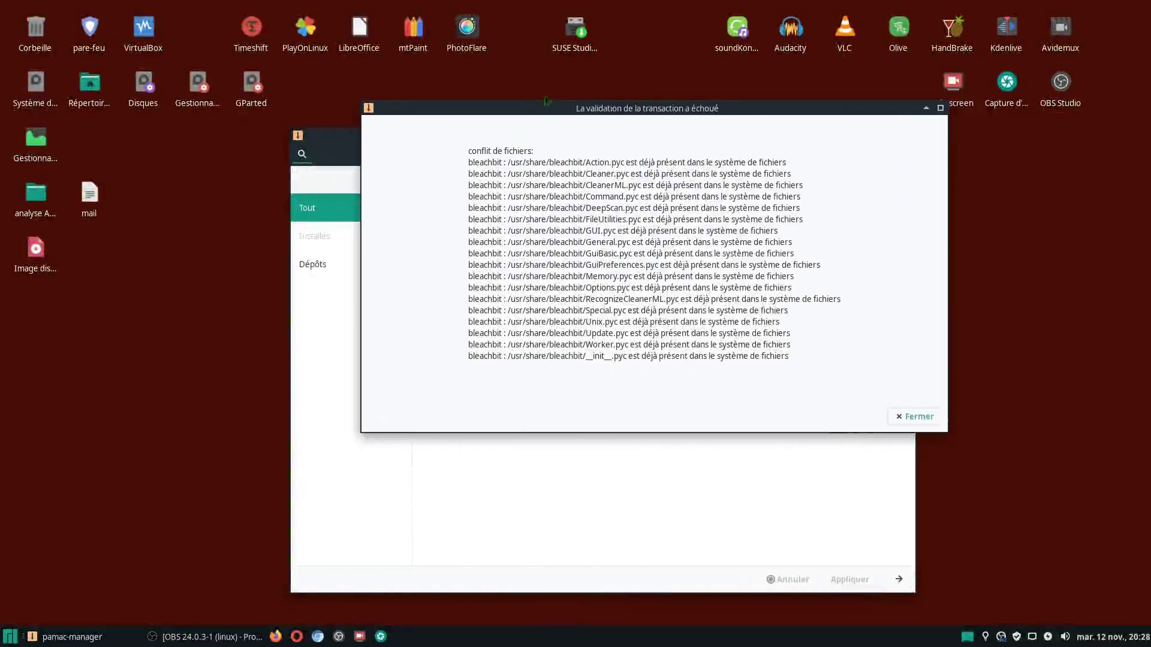
left_click_drag(535, 112, 529, 86)
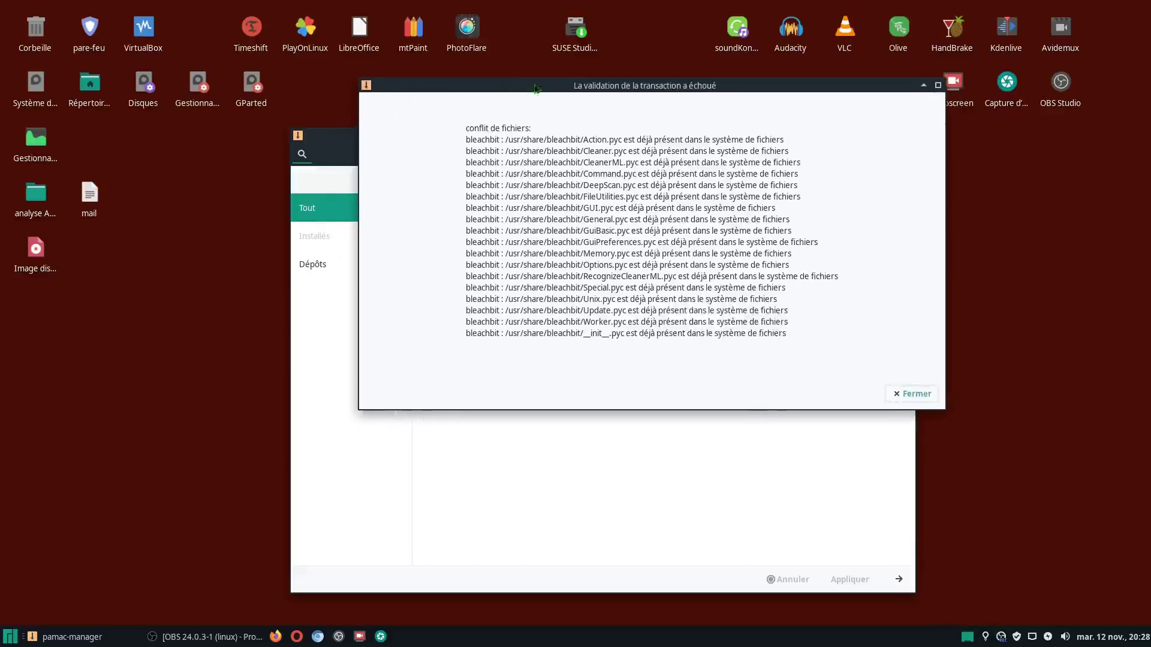
left_click_drag(534, 84, 657, 56)
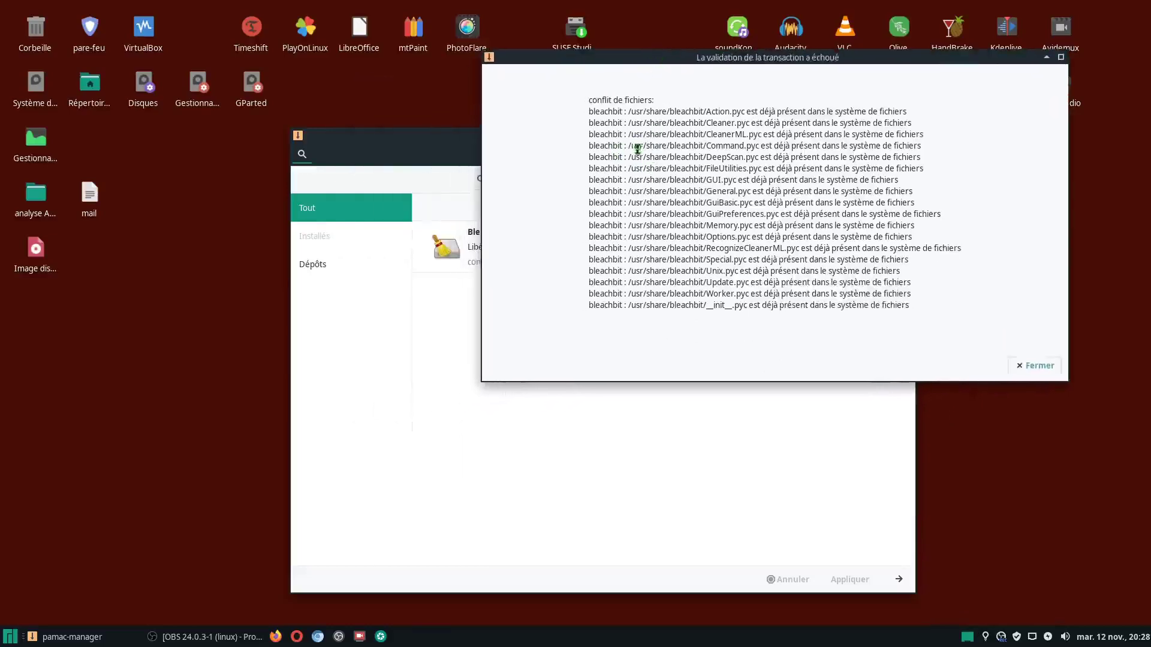
Open the root of the file system in the file manager and place its window below the file-conflict list
double_click(90, 84)
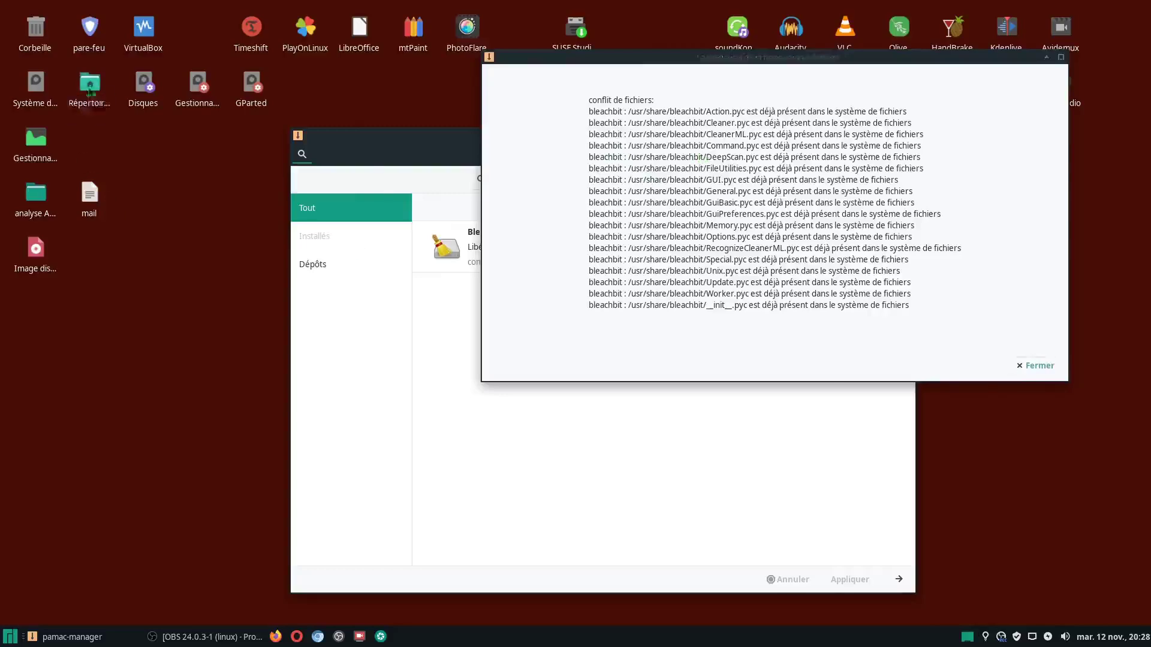
left_click(106, 81)
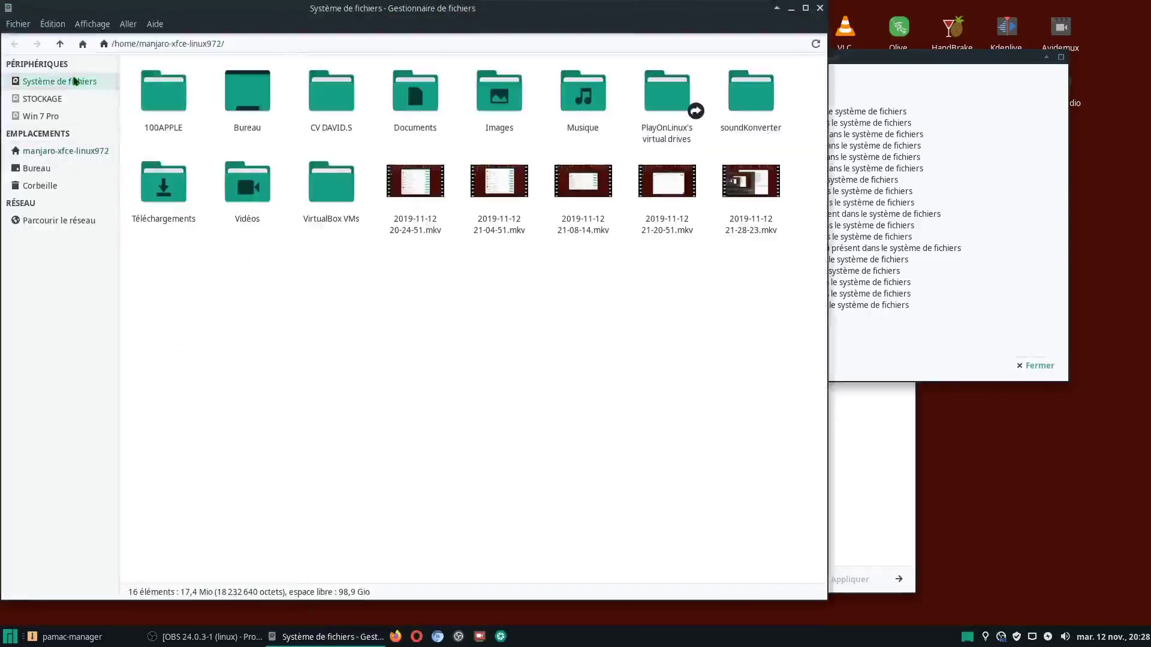
left_click_drag(622, 9, 716, 268)
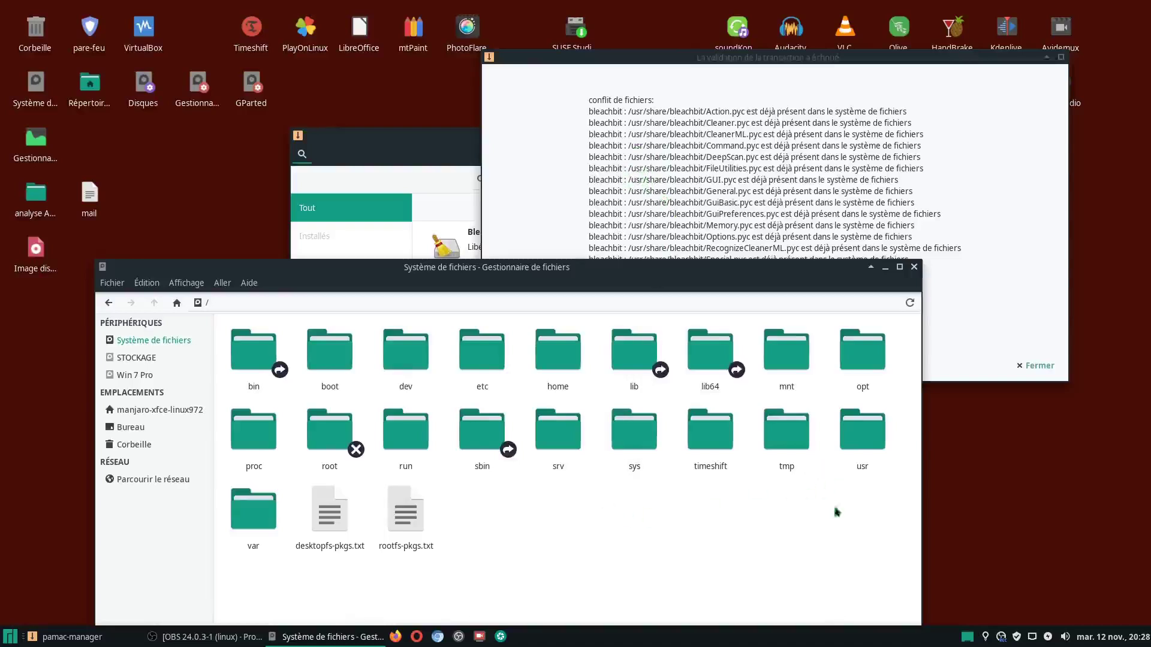
Open the /usr/share folder in the file manager and lower its window beneath the file-conflict list
double_click(862, 444)
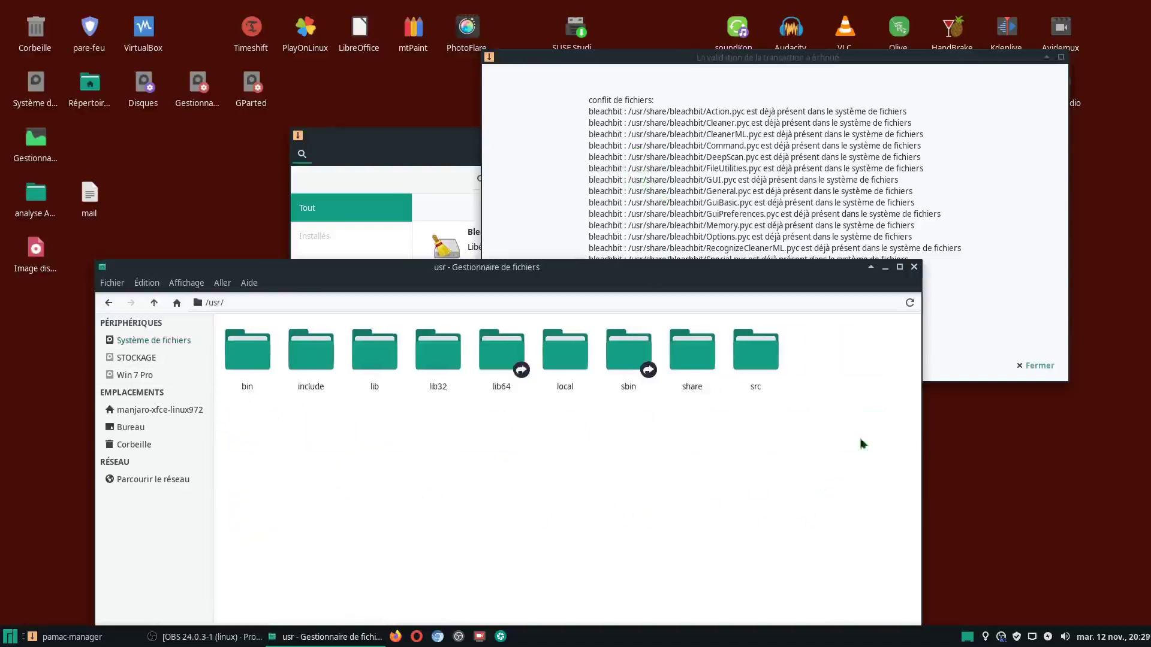
double_click(692, 353)
left_click(674, 248)
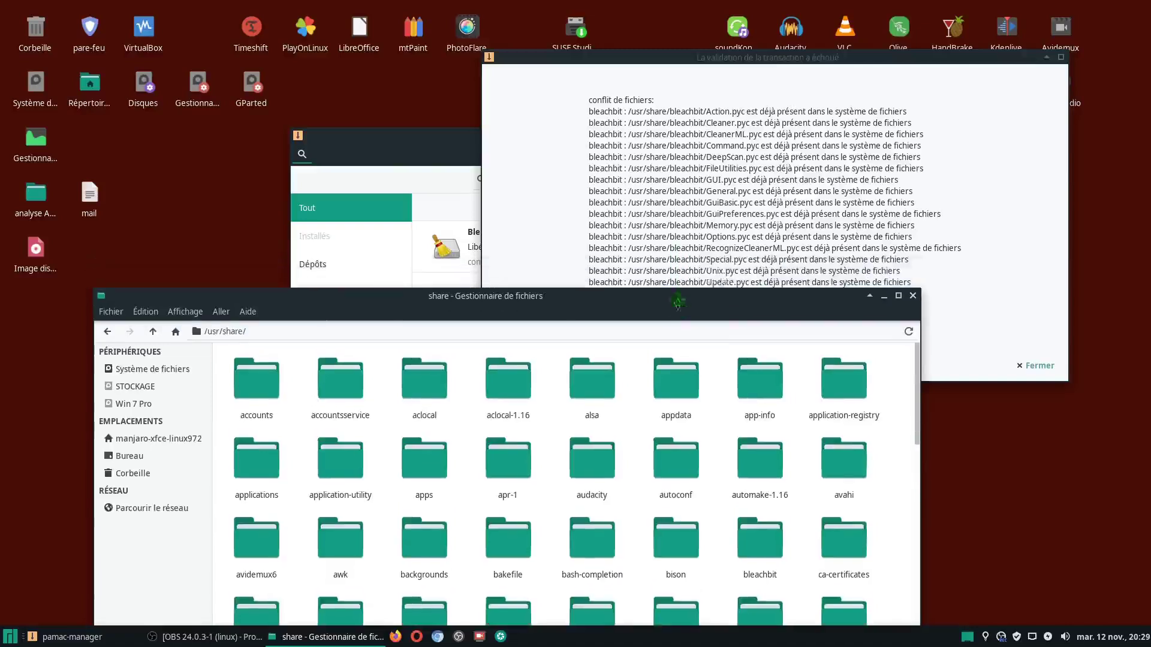
Highlight the usr/share/bleachbit path in the file-conflict list and open the matching bleachbit folder in the file manager
left_click_drag(631, 146, 702, 147)
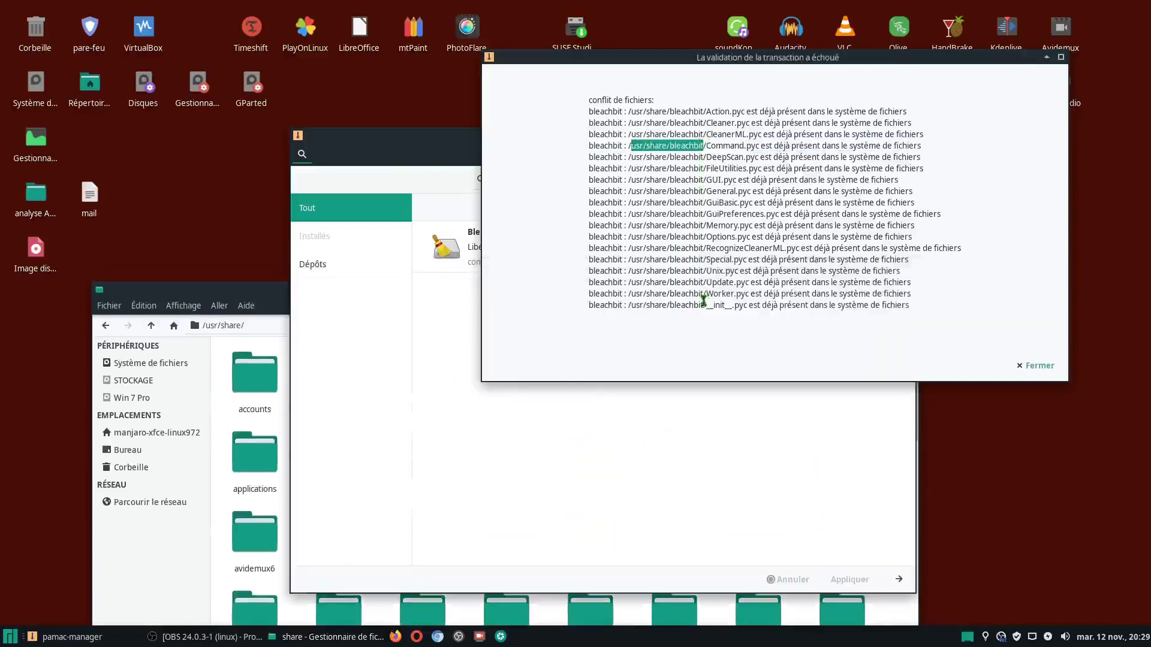
left_click(277, 294)
left_click_drag(390, 298, 388, 285)
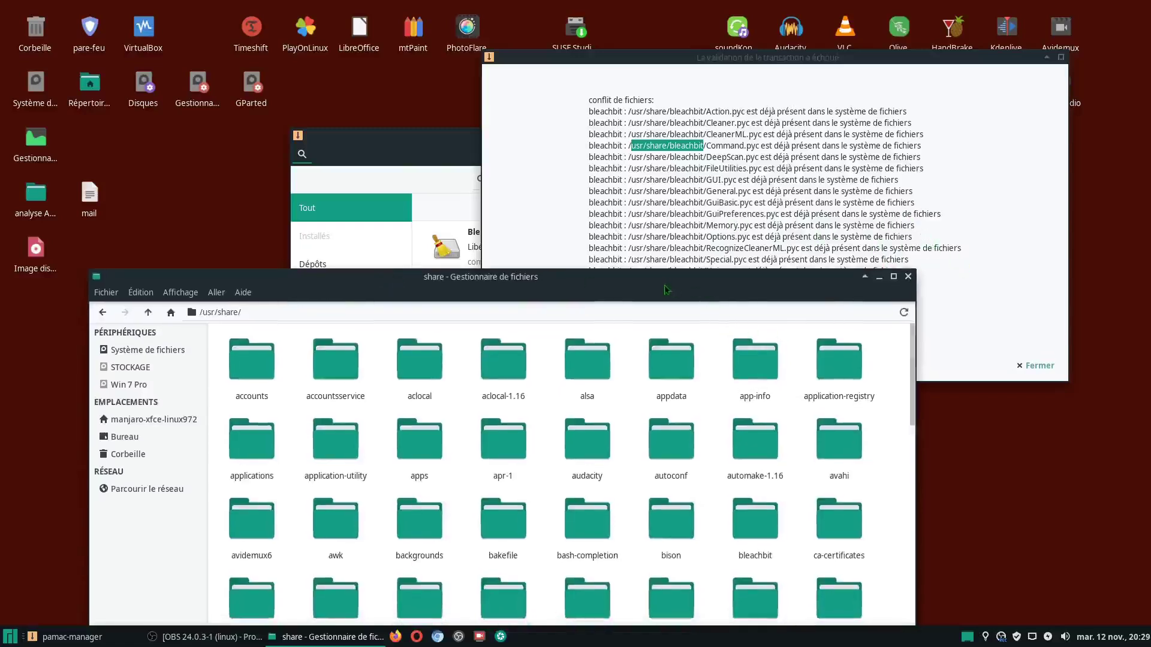
left_click_drag(666, 290, 677, 321)
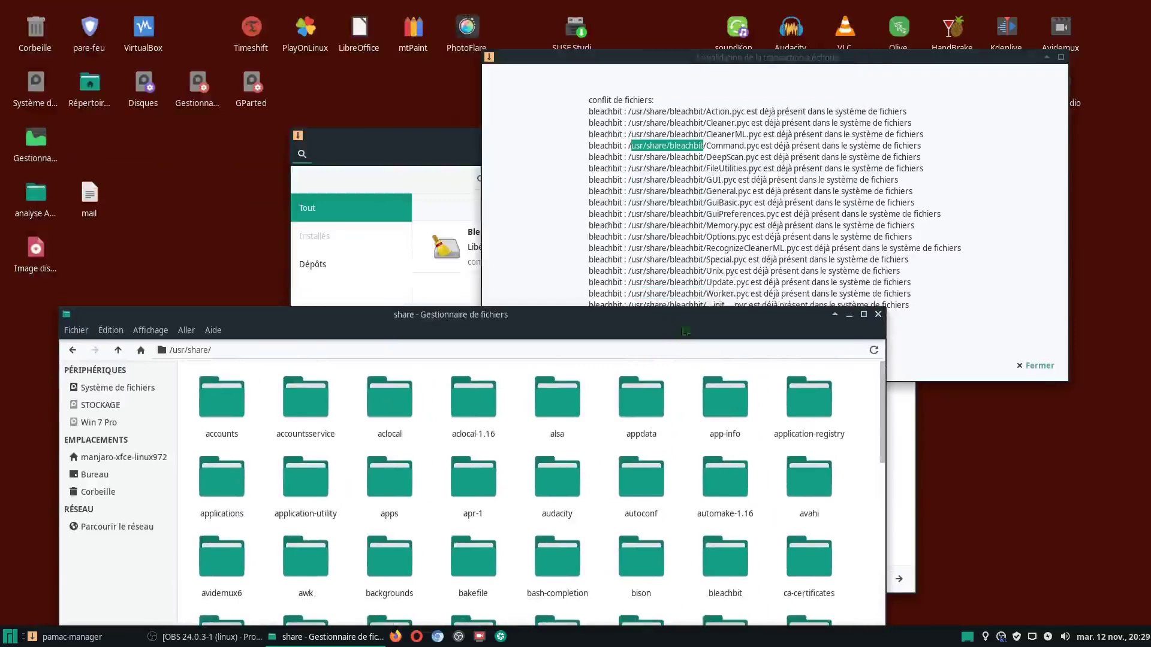
left_click_drag(669, 323, 633, 41)
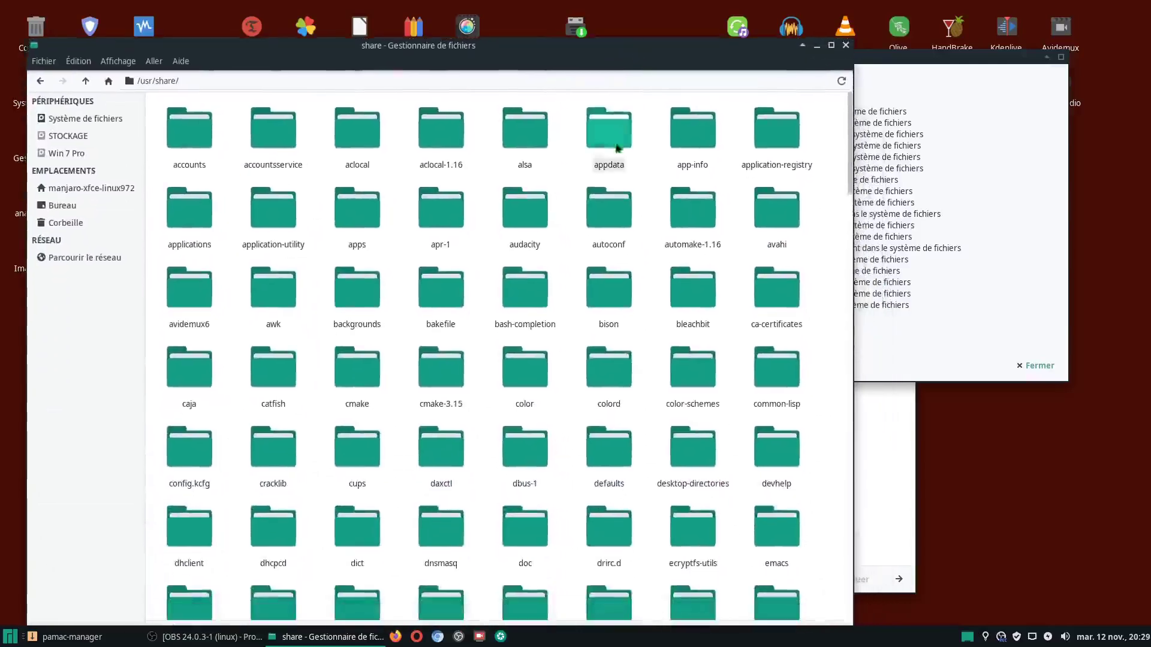
double_click(694, 300)
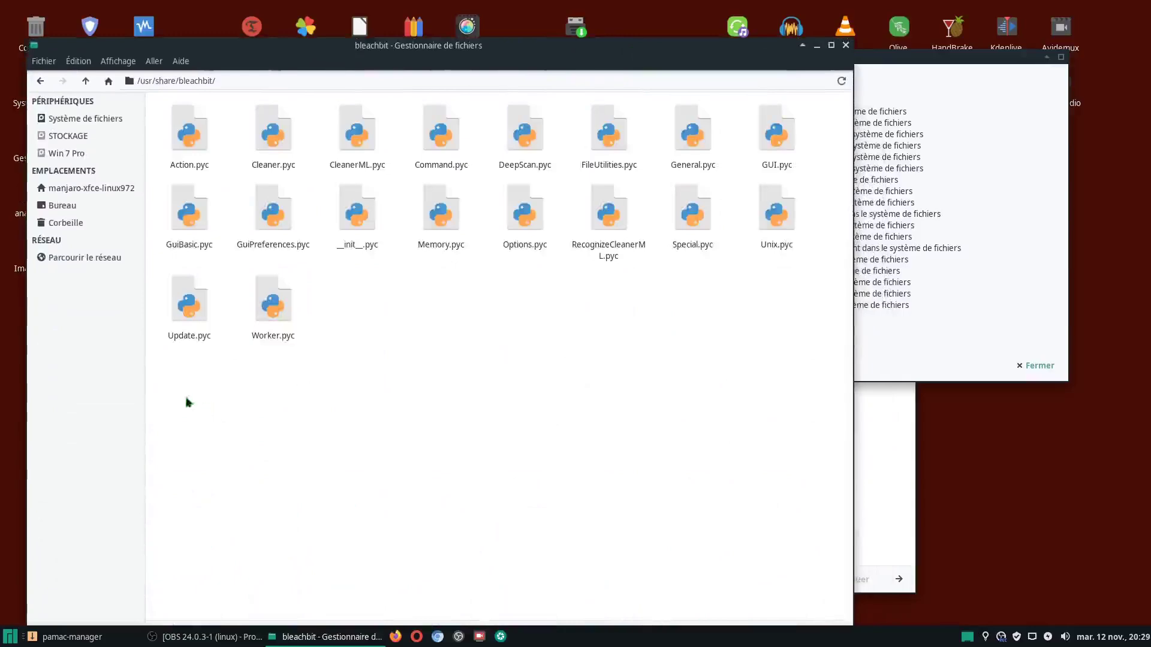
left_click_drag(187, 402, 786, 145)
right_click(788, 139)
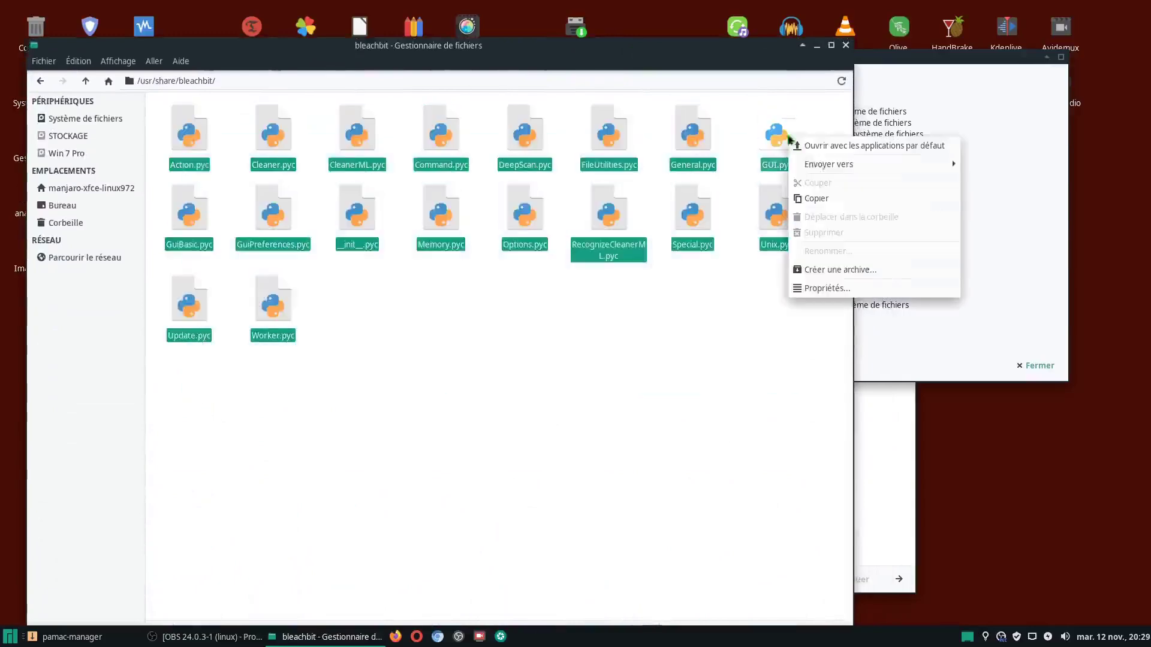
left_click(629, 372)
Reopen the /usr/share/bleachbit folder with Thunar Root, authenticating with the account password, and maximize the administrator window
right_click(617, 350)
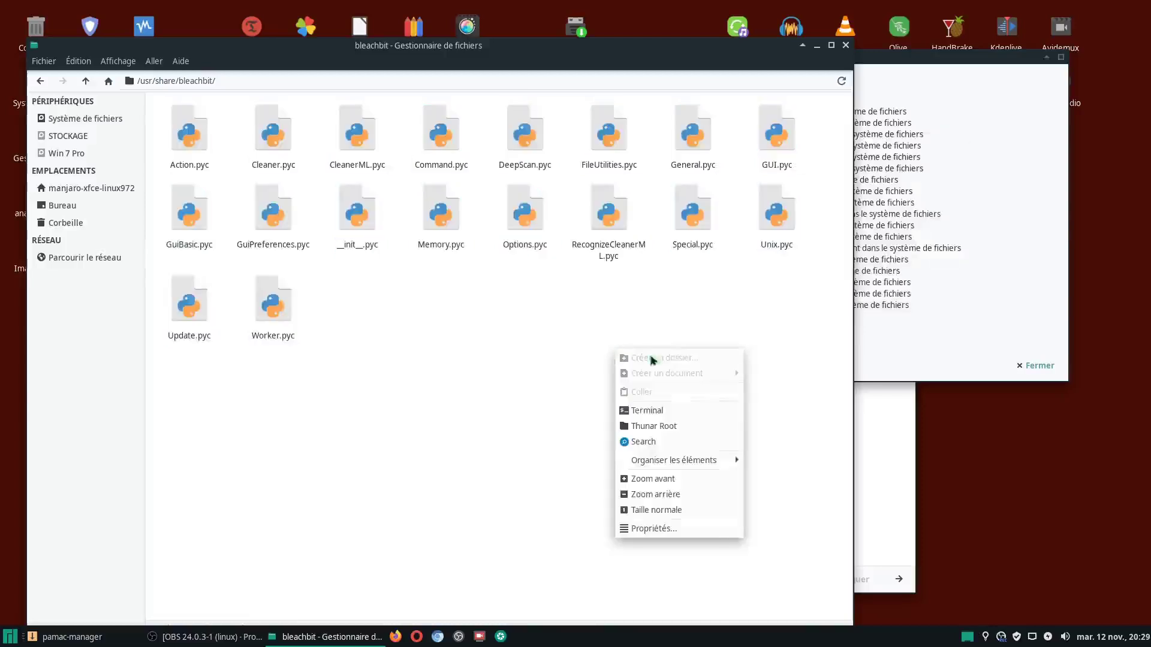
left_click(654, 426)
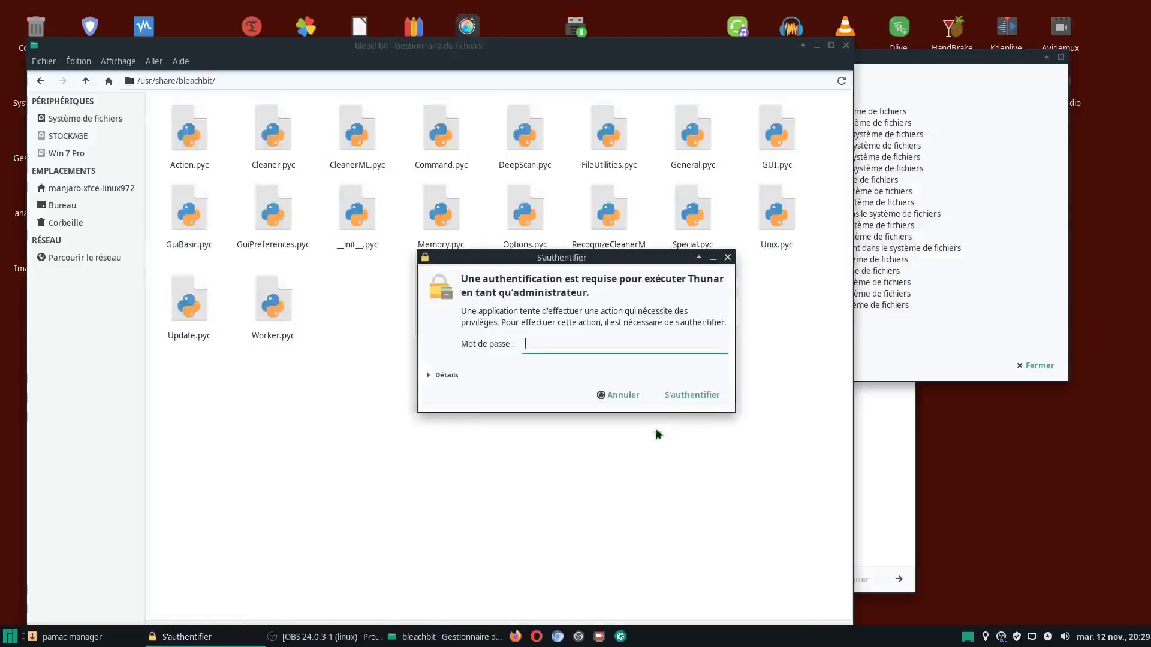
left_click(675, 402)
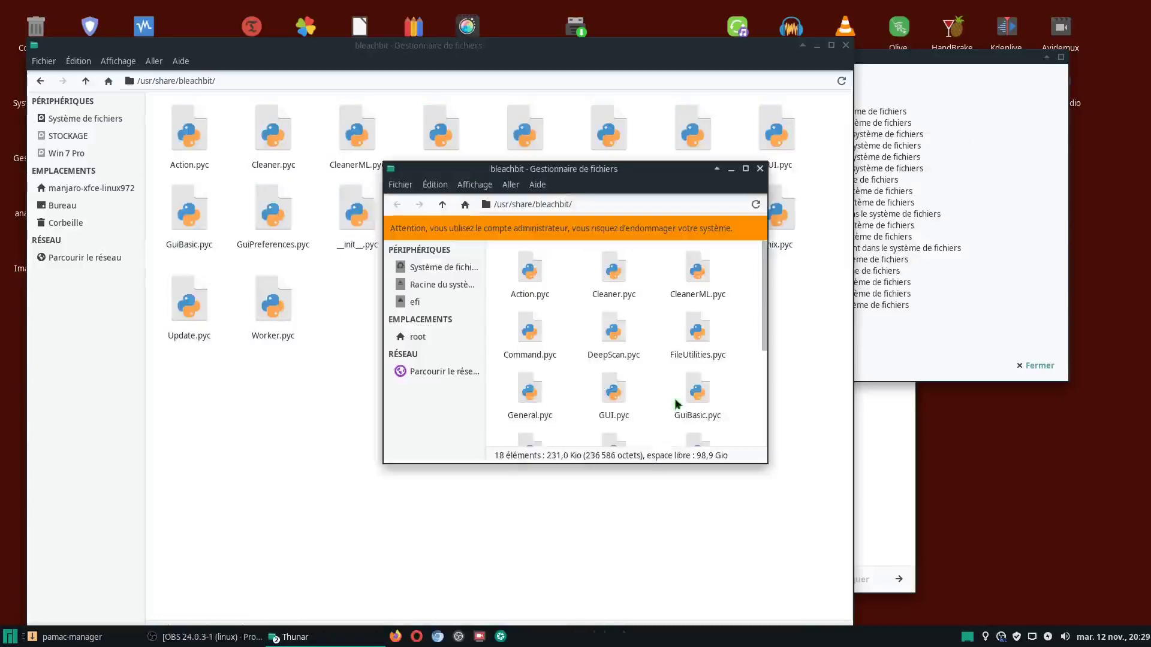
left_click(745, 169)
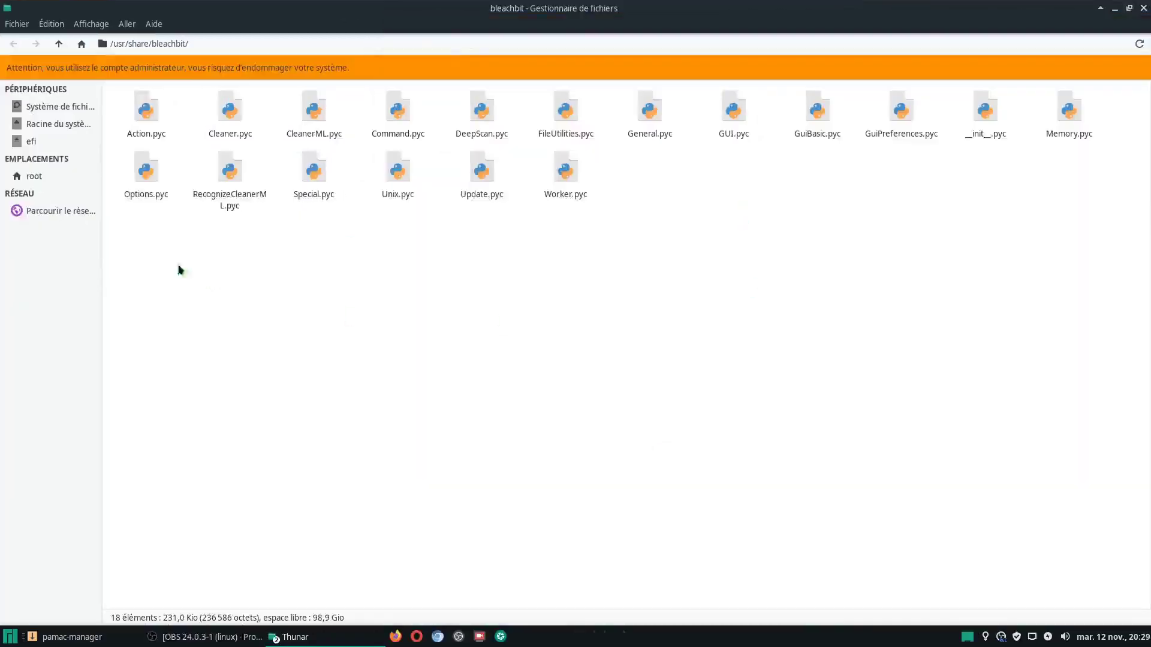
Permanently delete all the leftover .pyc files in /usr/share/bleachbit as administrator
left_click_drag(138, 262, 1095, 107)
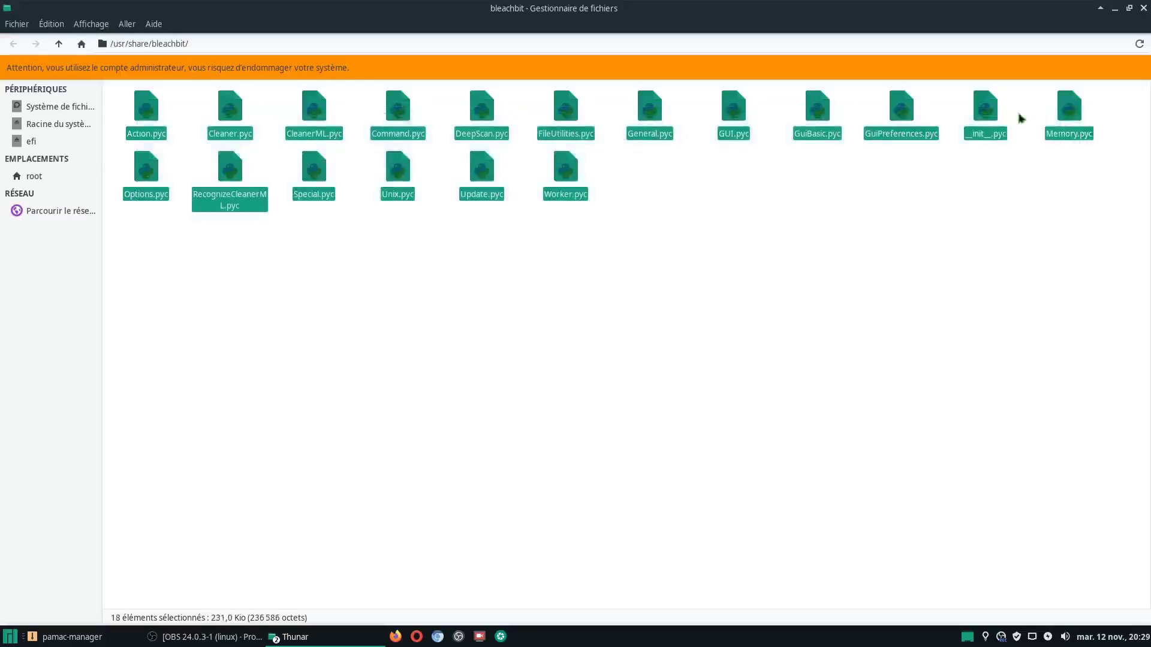
right_click(816, 112)
left_click(861, 200)
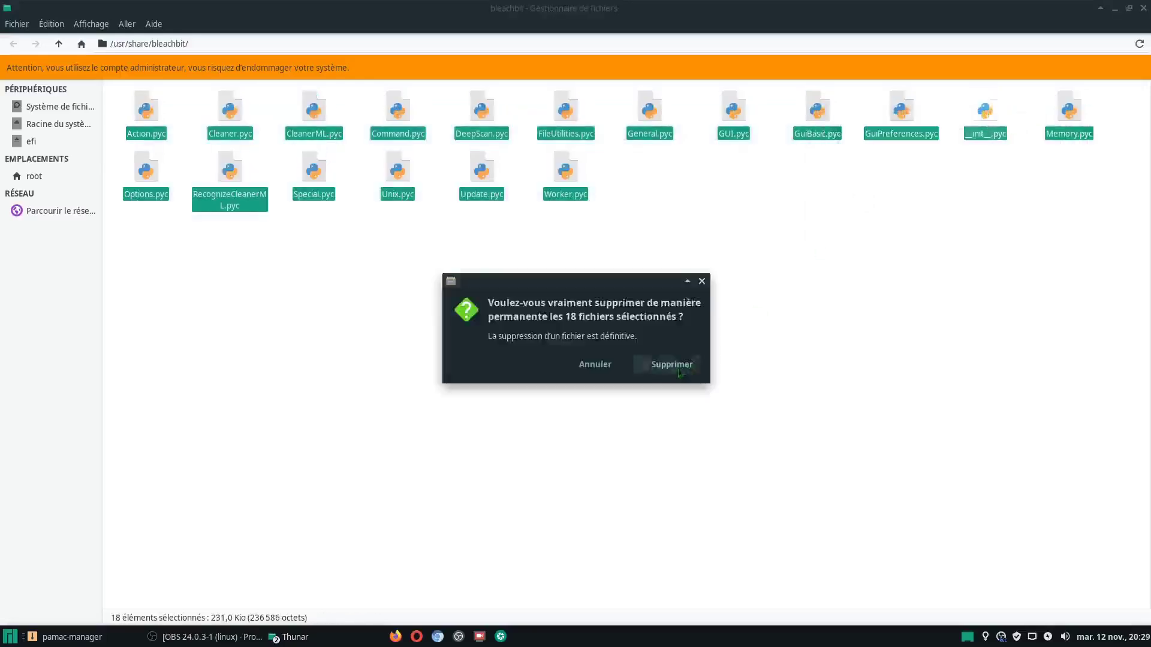
left_click(667, 367)
Close both file manager windows, dismiss the BleachBit file-conflict dialog, and exit the package manager
left_click(1130, 8)
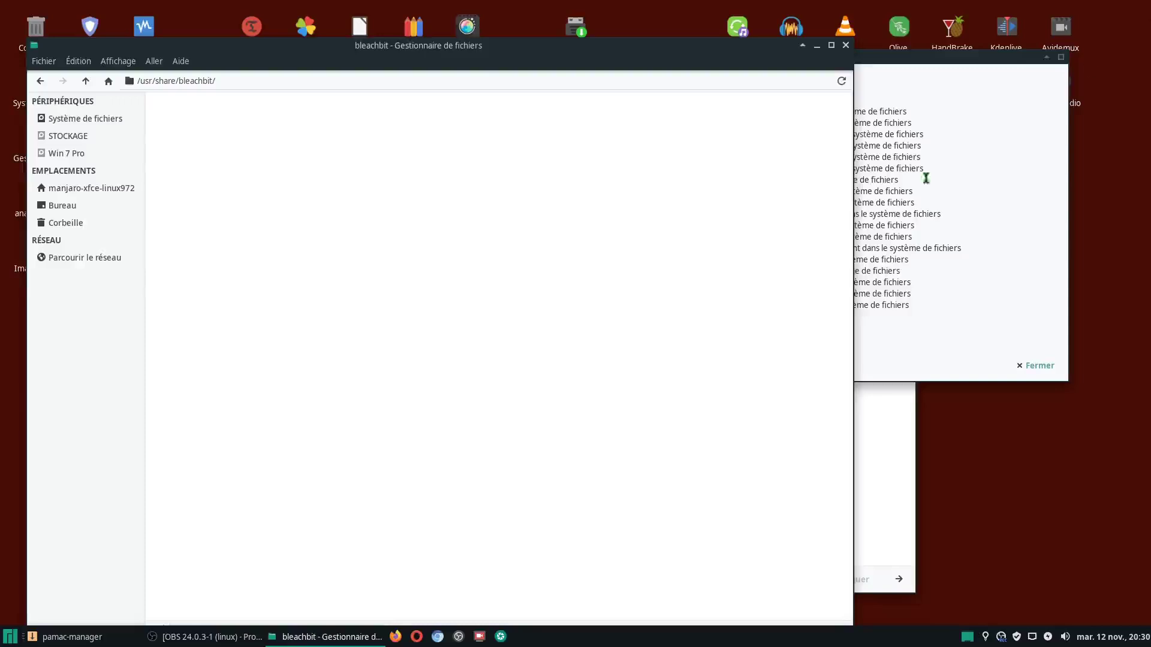
left_click(854, 46)
left_click(1036, 365)
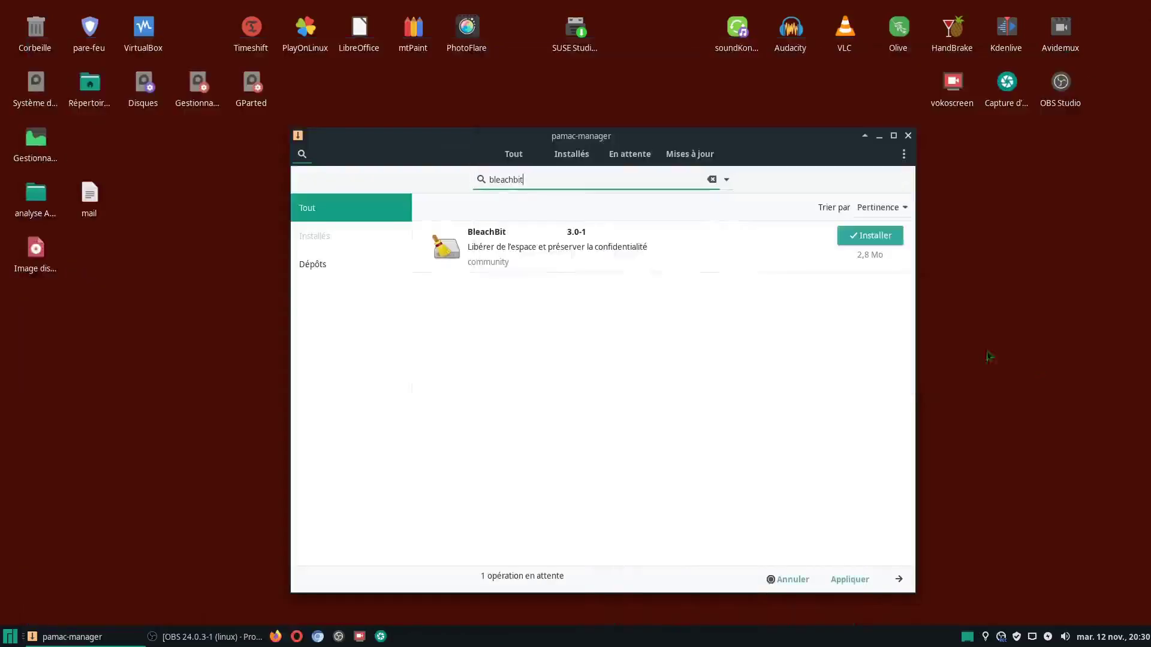
left_click(909, 136)
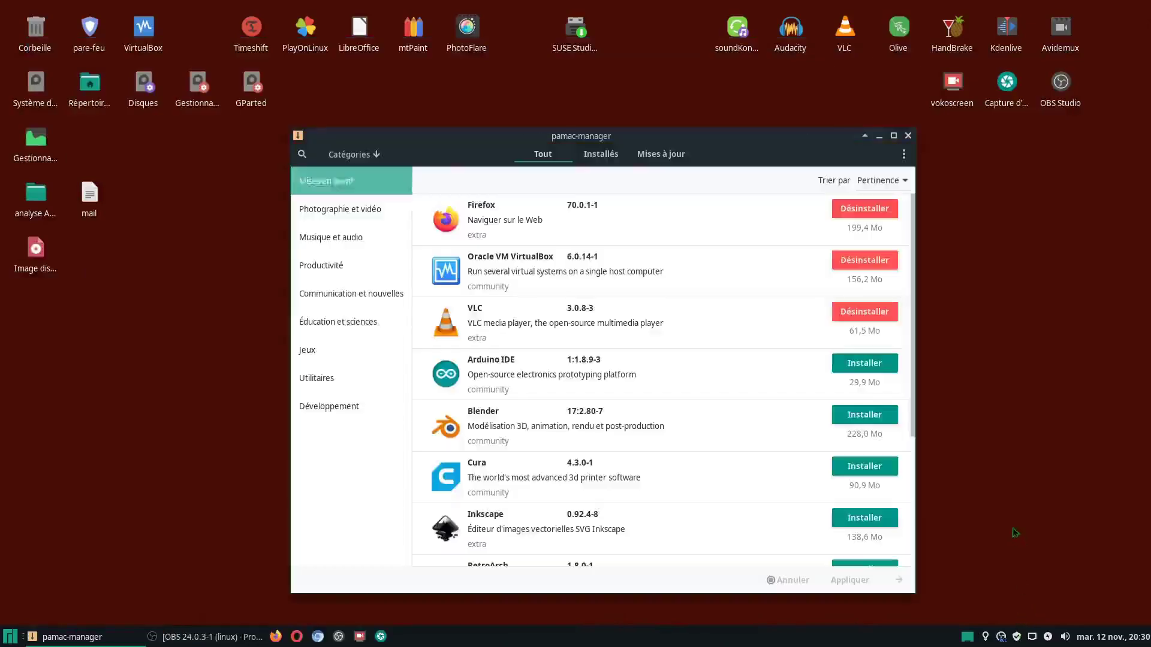
Search the reopened package manager for bleachbit, mark BleachBit 3.0-1 for installation, and start the transaction
left_click(302, 154)
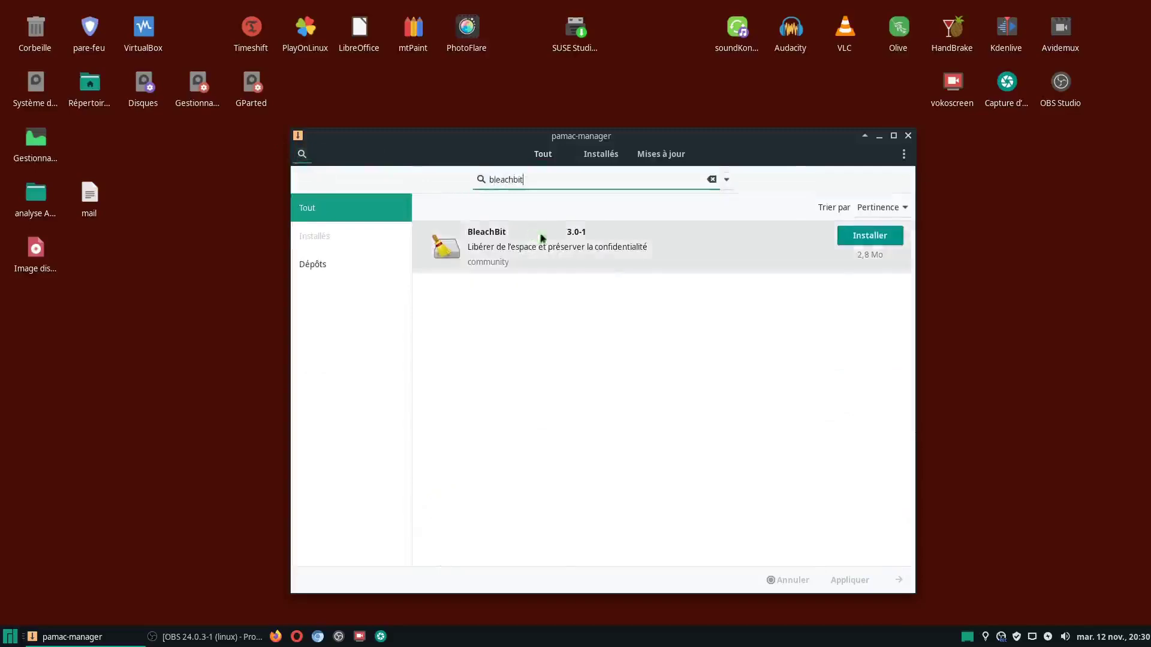
left_click(845, 243)
left_click(847, 580)
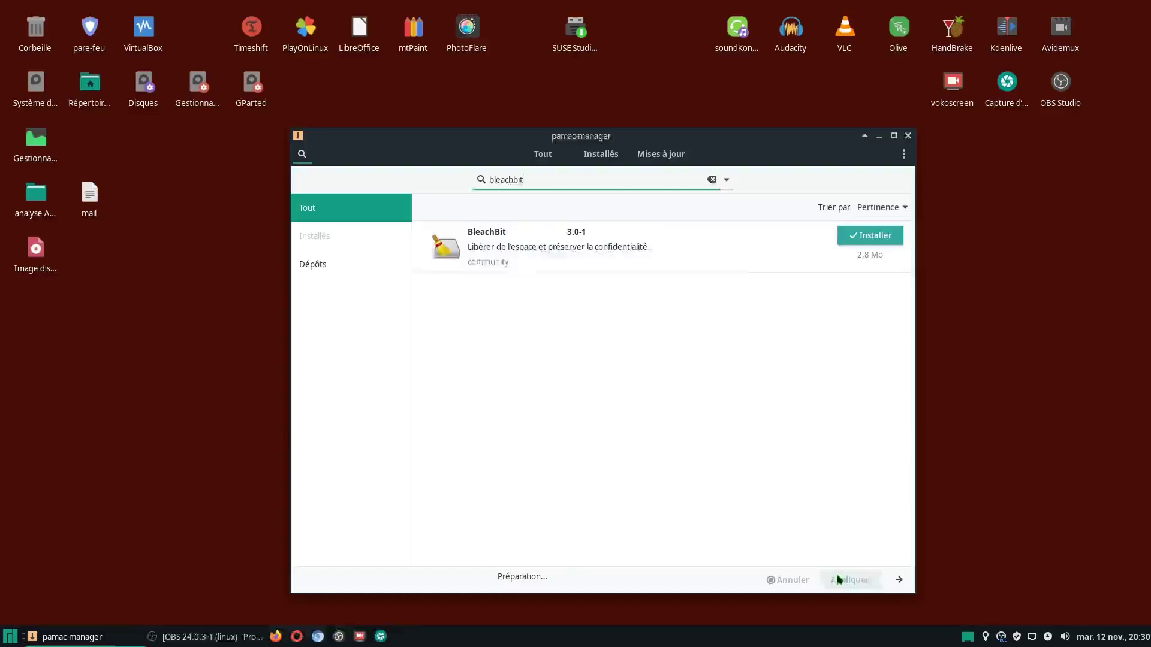
key("Return")
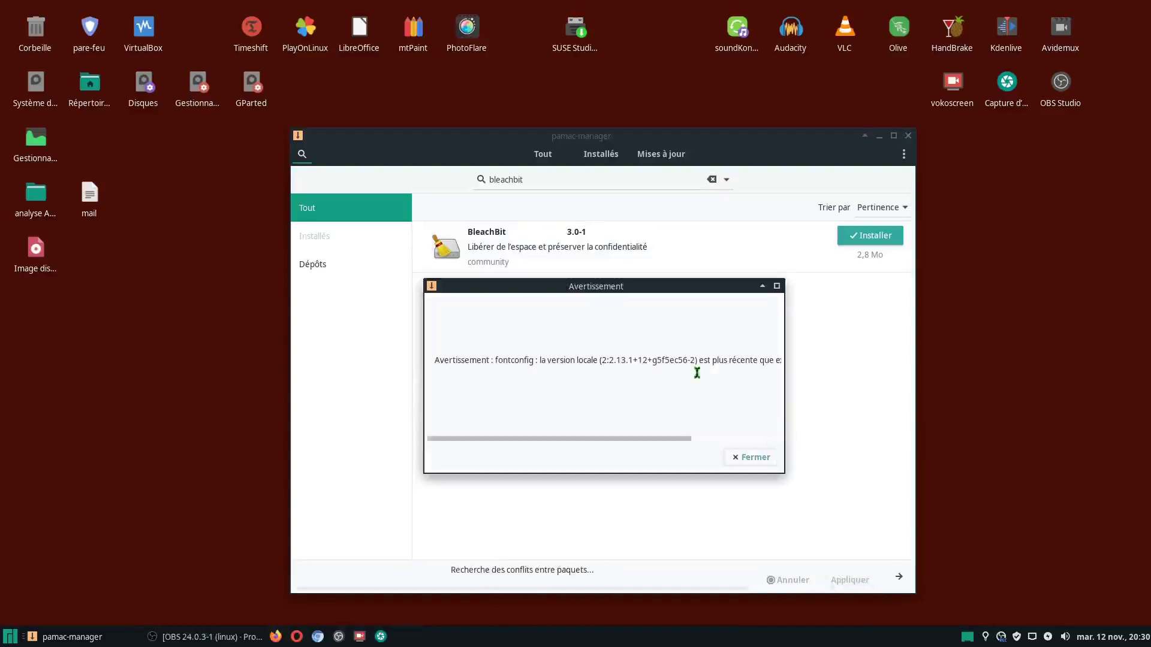
Widen and dismiss the fontconfig warning, apply the installation of bleachbit 3.0-1 and python2-gobject 3.34.0-1, and close the package manager
left_click_drag(784, 399, 1023, 396)
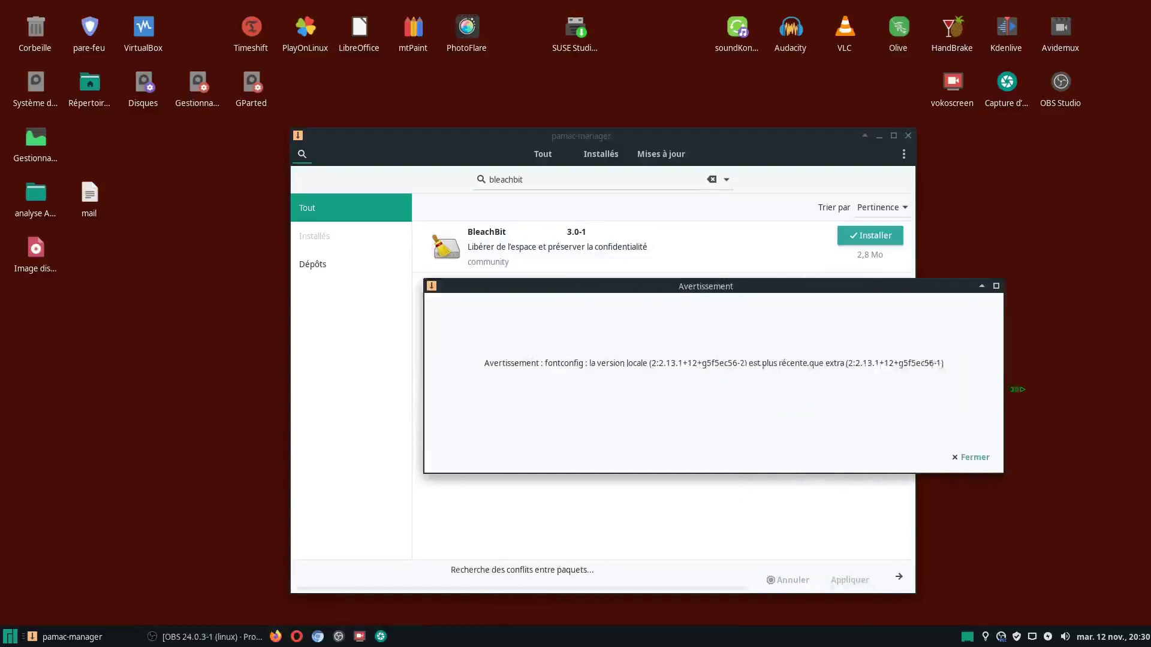
left_click_drag(888, 290, 853, 280)
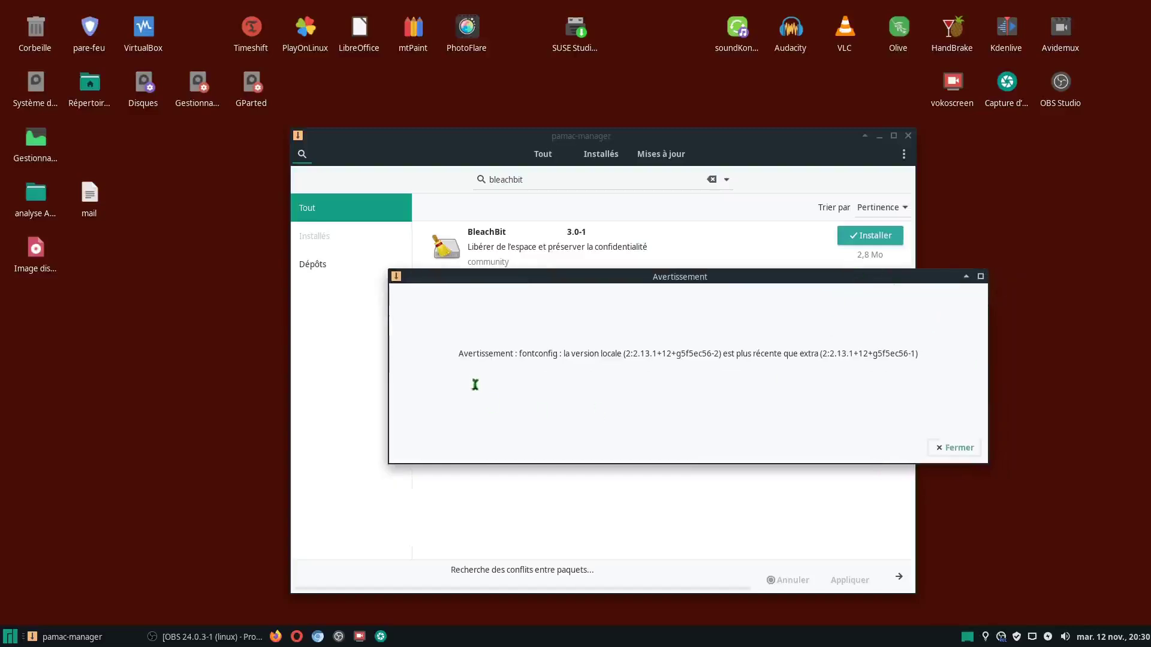
left_click(953, 449)
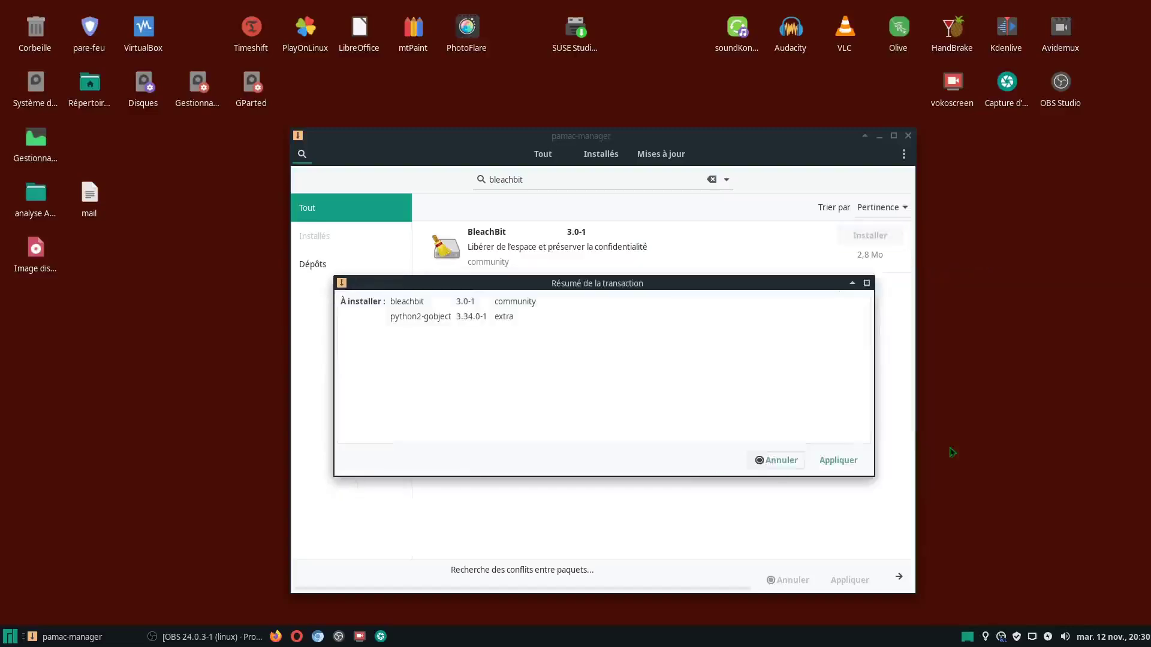
left_click(838, 460)
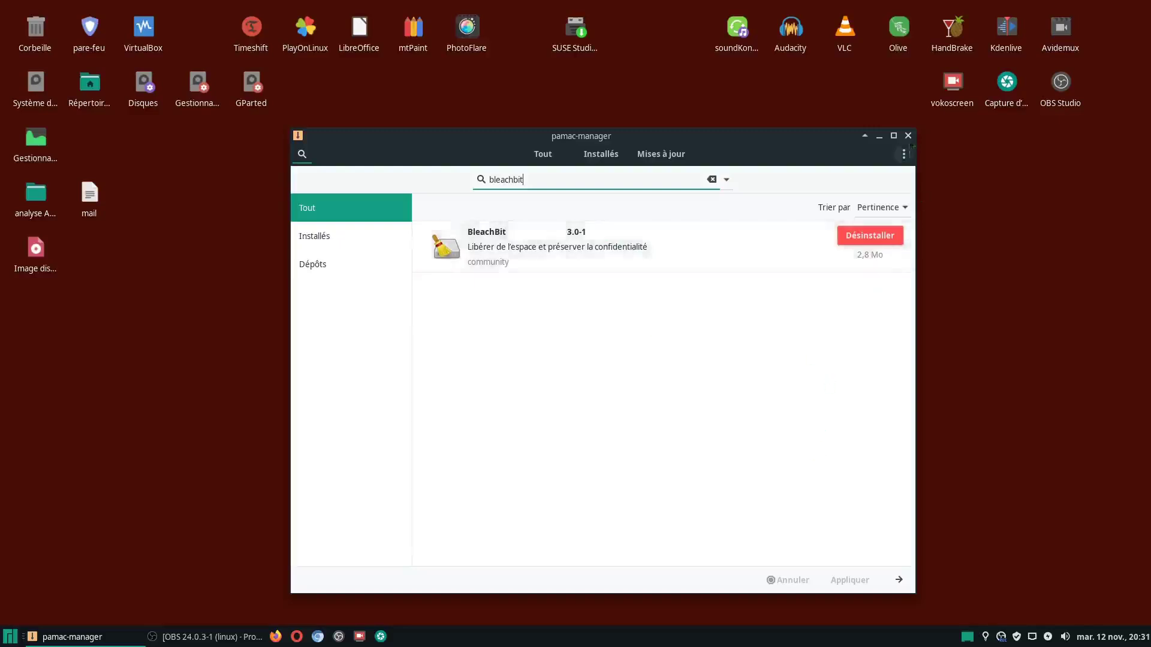
left_click(909, 136)
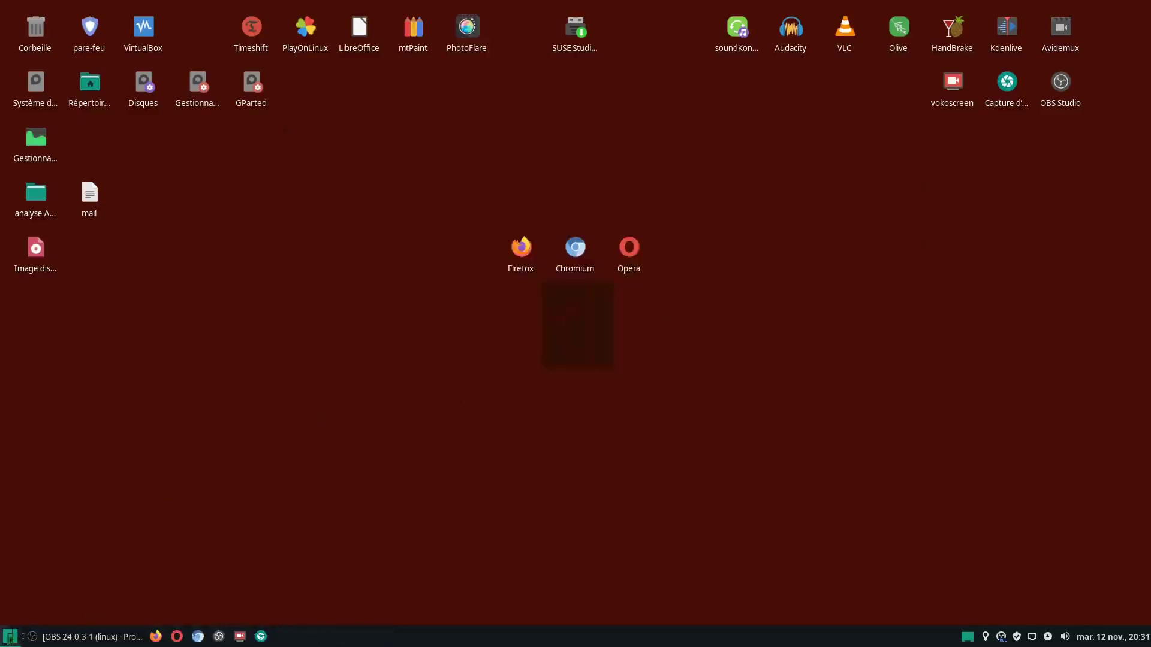
Enlarge the application launcher, browse its categories, and launch BleachBit from the system applications
left_click(10, 637)
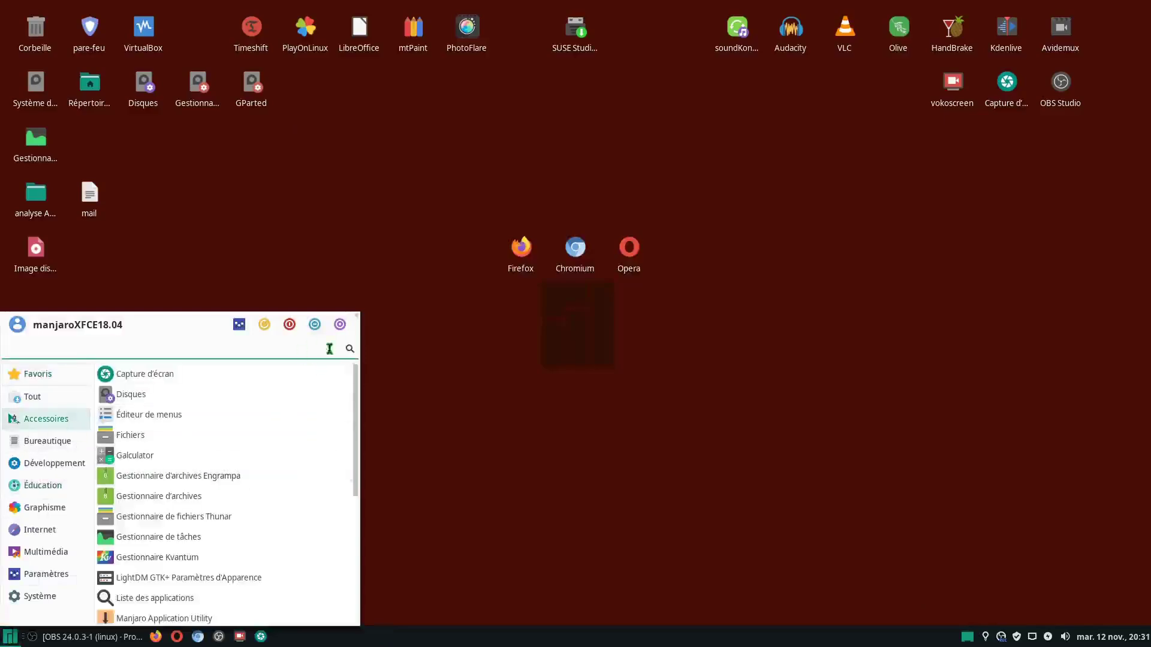
left_click_drag(354, 315, 393, 158)
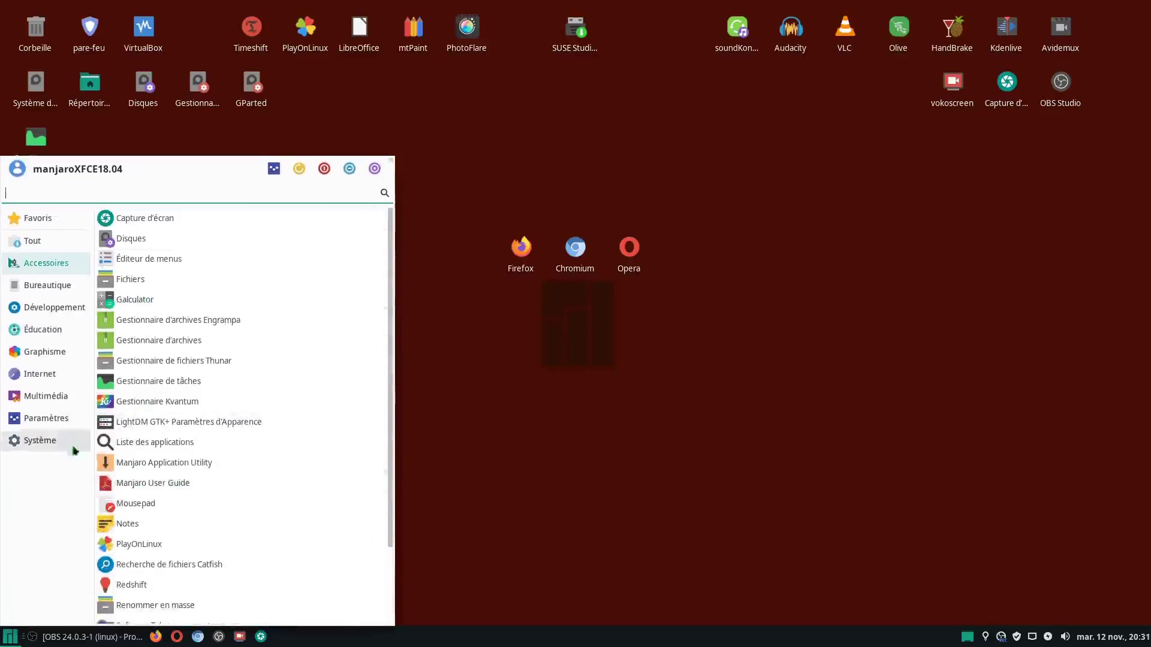
left_click(48, 418)
mouse_move(44, 267)
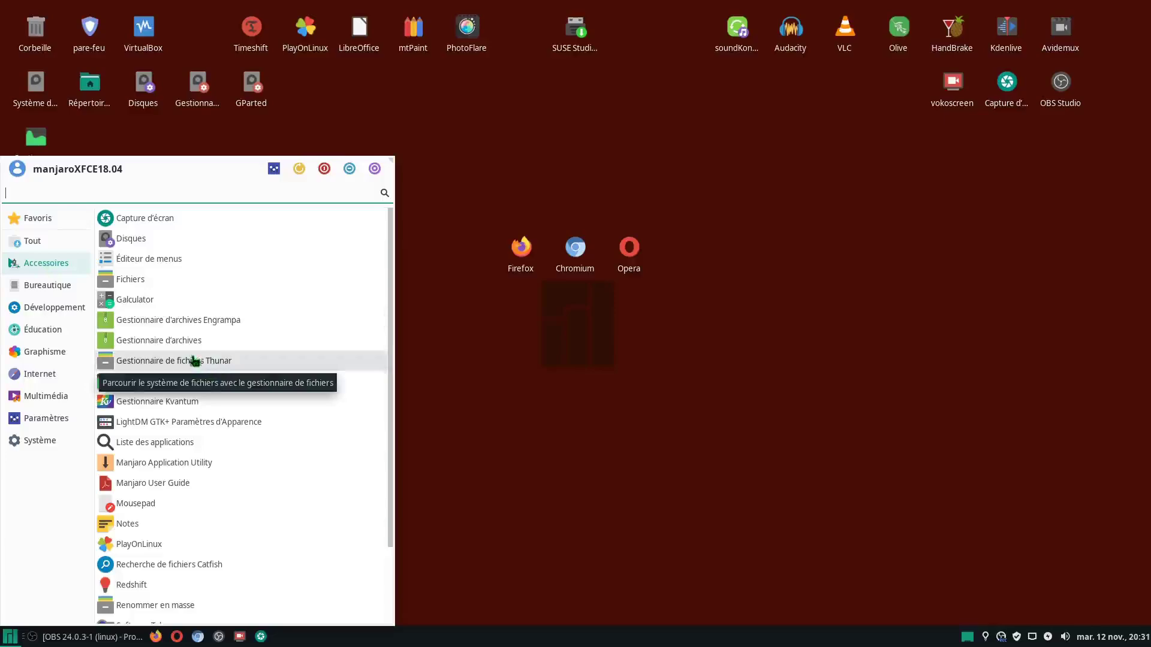
scroll(203, 374, "down", 3)
mouse_move(55, 397)
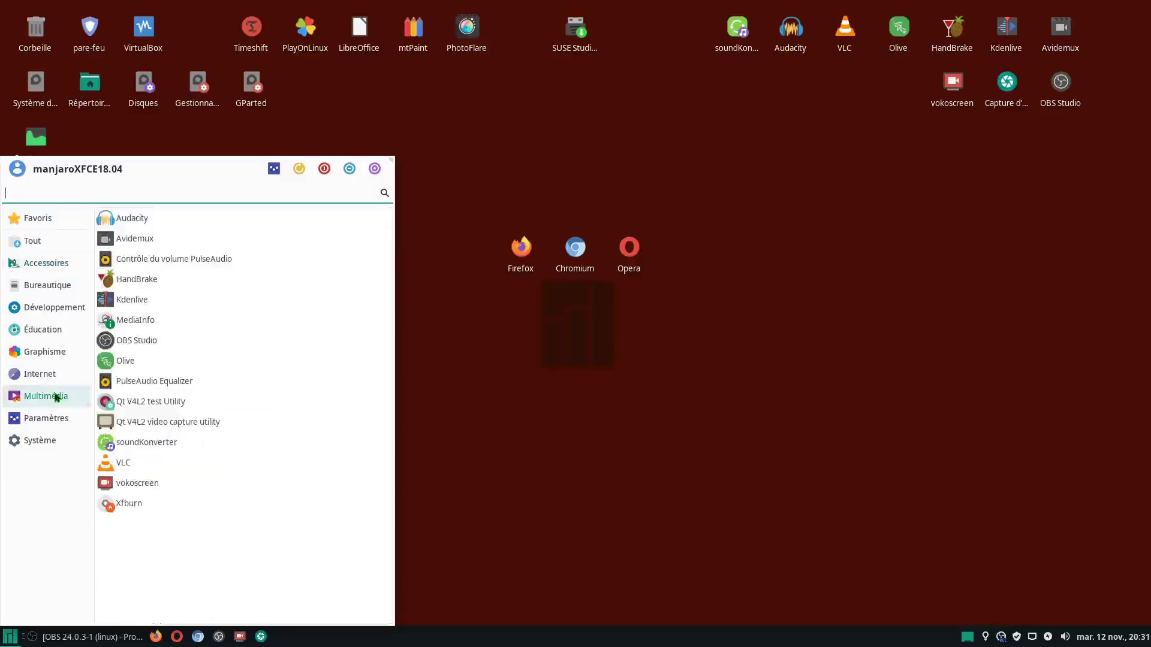
mouse_move(43, 423)
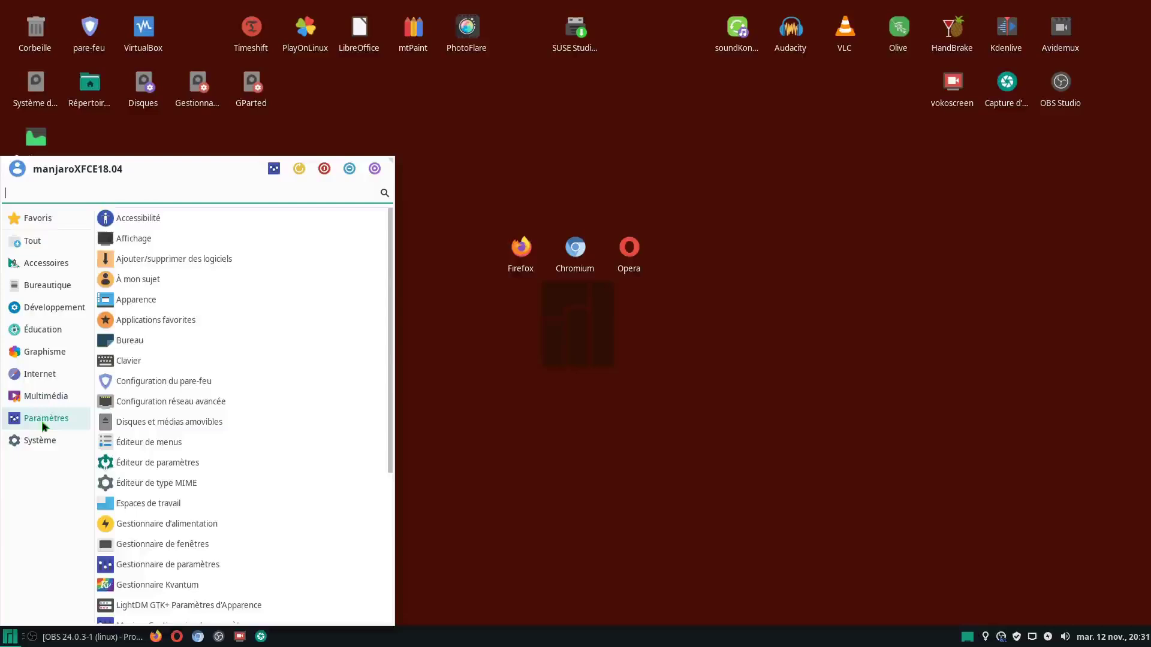
mouse_move(41, 444)
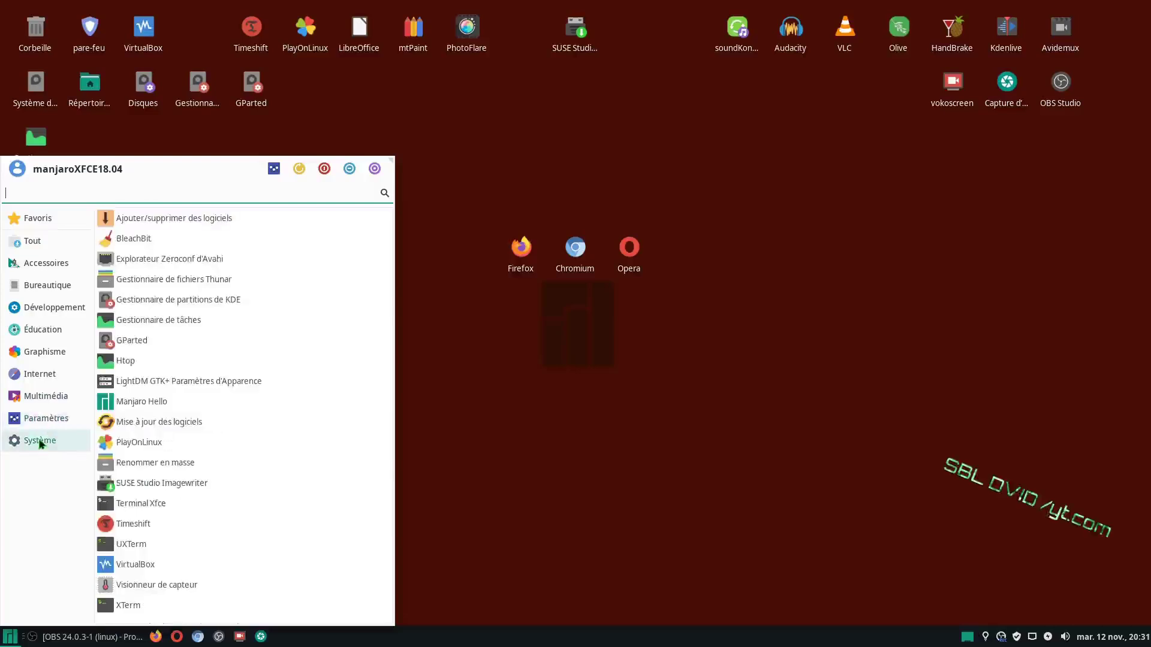
left_click(134, 239)
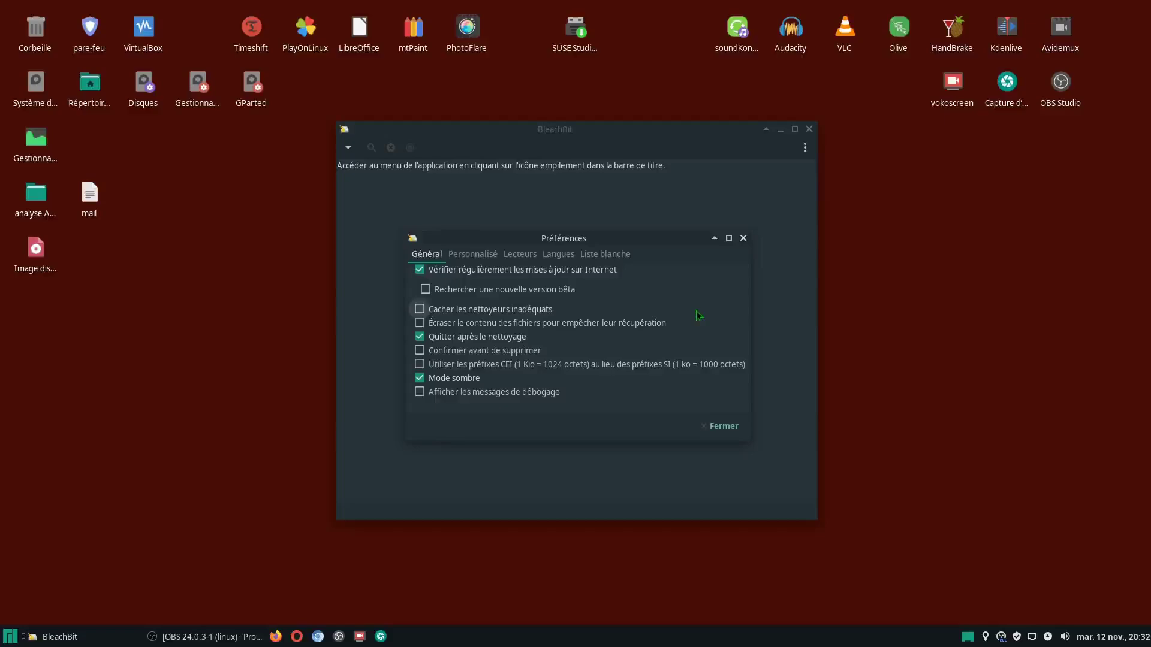
left_click(204, 637)
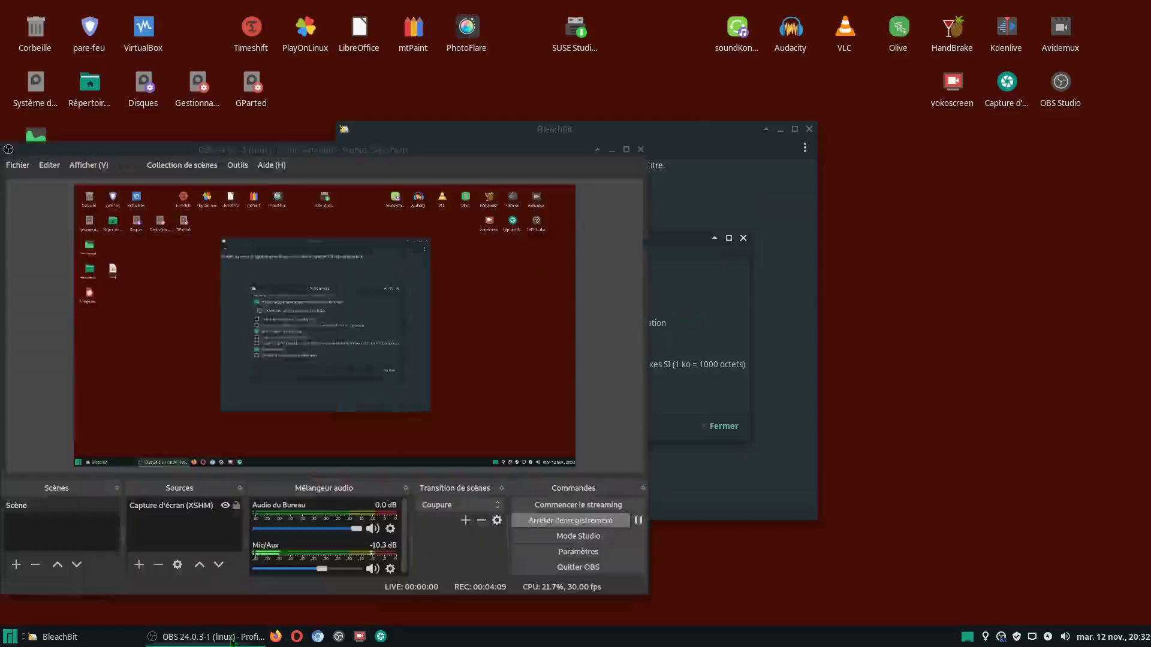